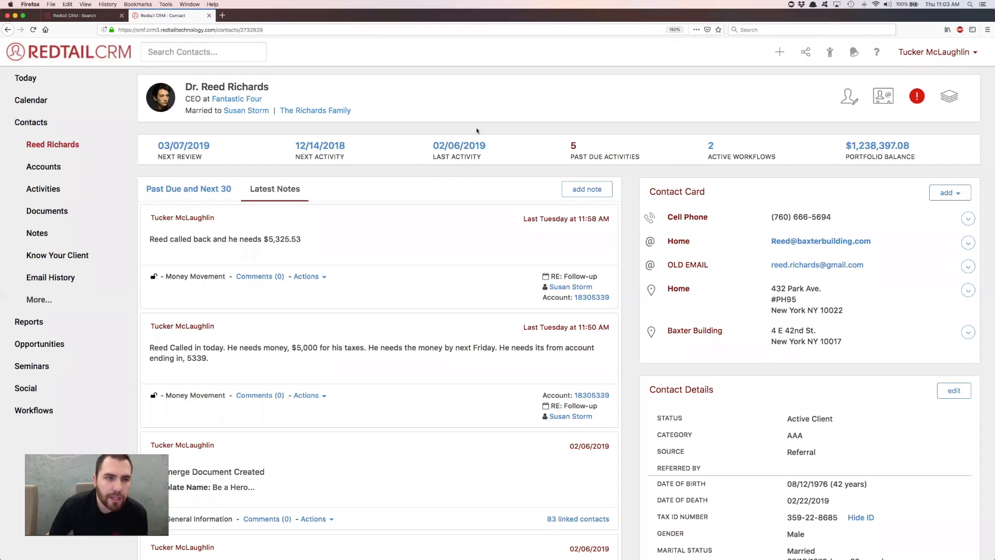
- Open the contact's family page and delete the entire existing family, confirming the deletion
{"action": "left_click", "coordinate": [60, 86]}
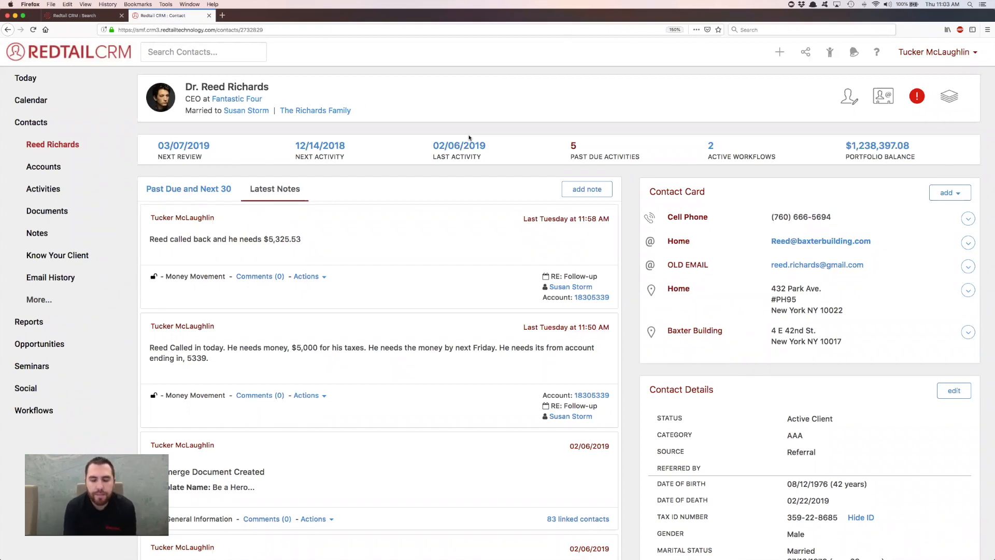
{"action": "left_click", "coordinate": [312, 112]}
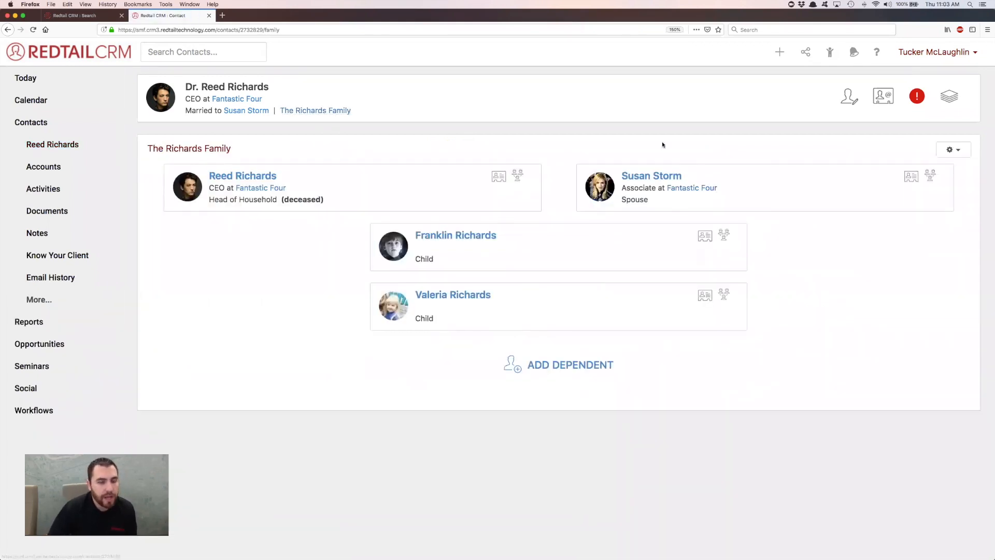
{"action": "left_click", "coordinate": [952, 149]}
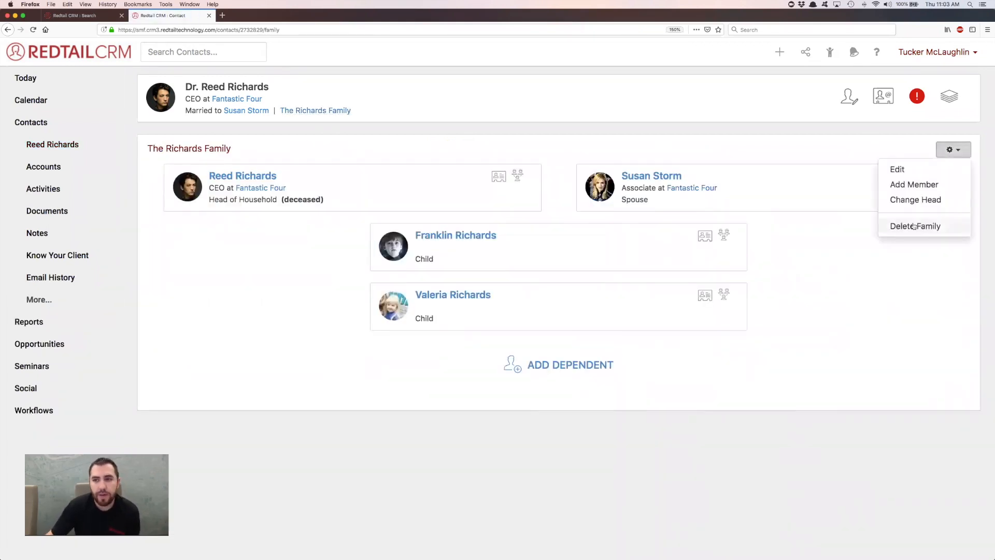
{"action": "left_click", "coordinate": [914, 226]}
{"action": "left_click", "coordinate": [620, 146]}
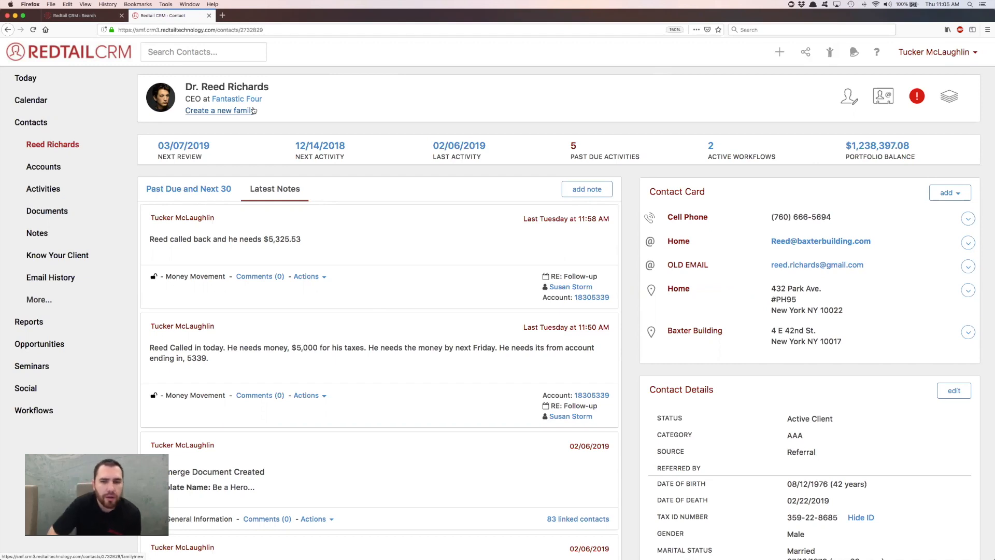
- Create a new family for the contact, using the suggested family name that starts with "The", and open its family page
{"action": "left_click", "coordinate": [224, 112]}
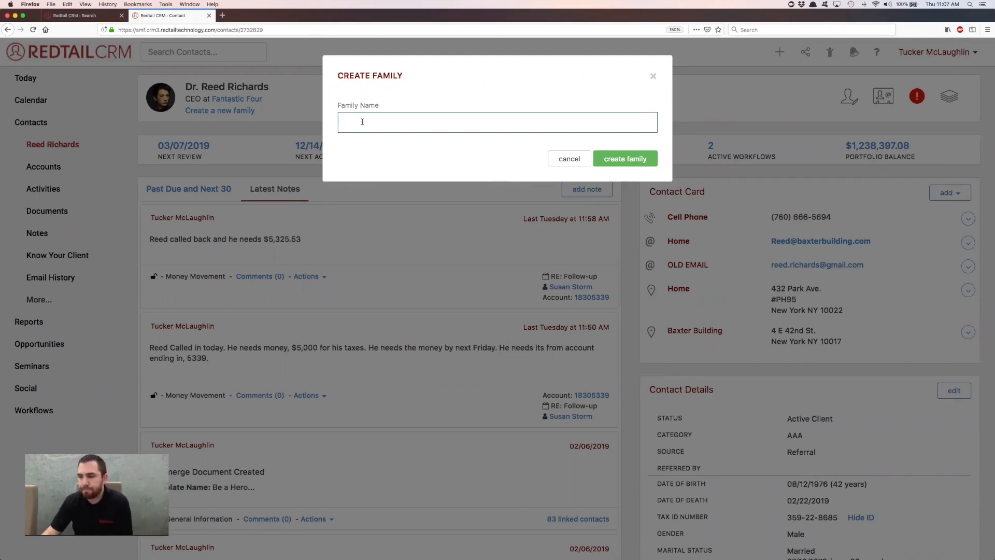
{"action": "type", "text": "The"}
{"action": "key", "text": "Down"}
{"action": "key", "text": "Down"}
{"action": "key", "text": "Return"}
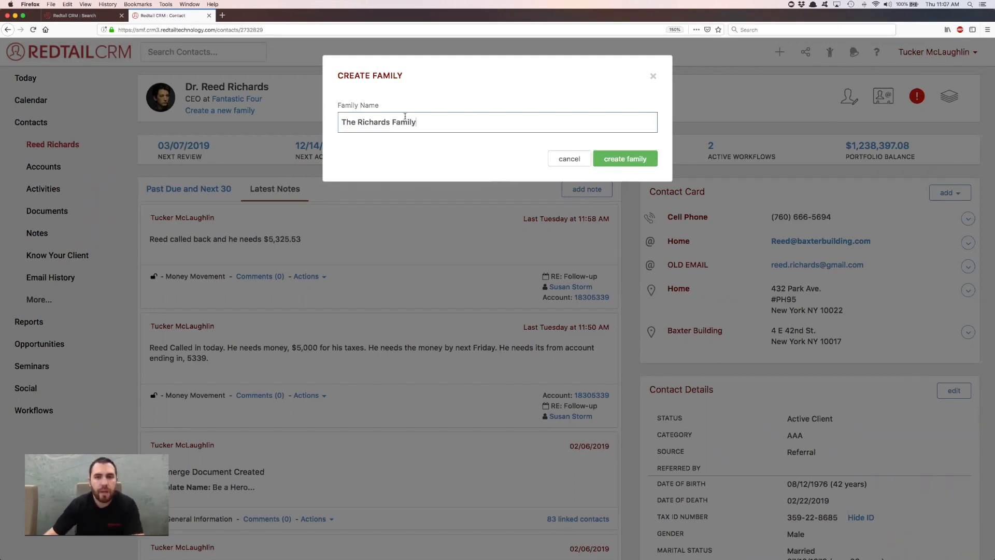
{"action": "left_click", "coordinate": [623, 158]}
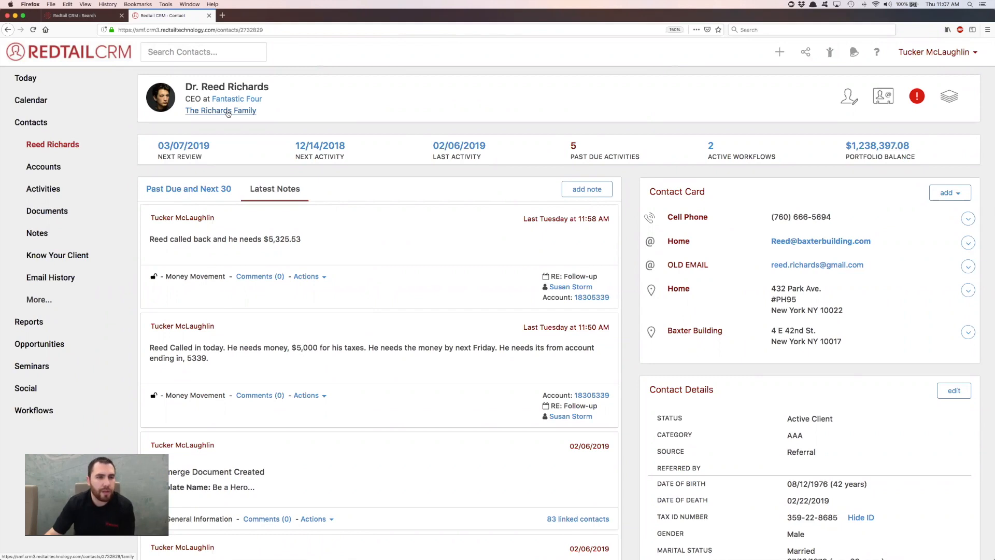
{"action": "left_click", "coordinate": [228, 111]}
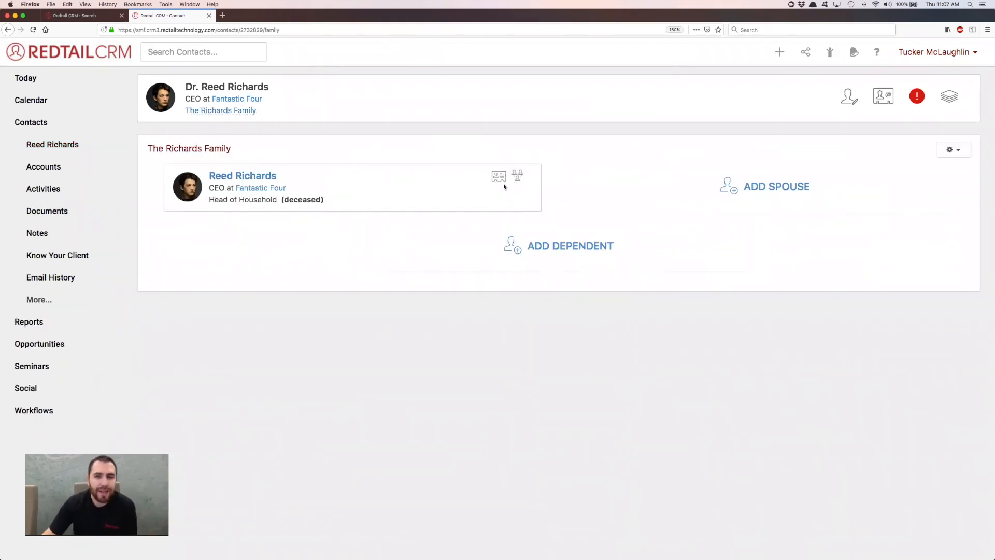
- Add the existing Associate contact to the new family as the head of household's spouse
{"action": "left_click", "coordinate": [759, 187]}
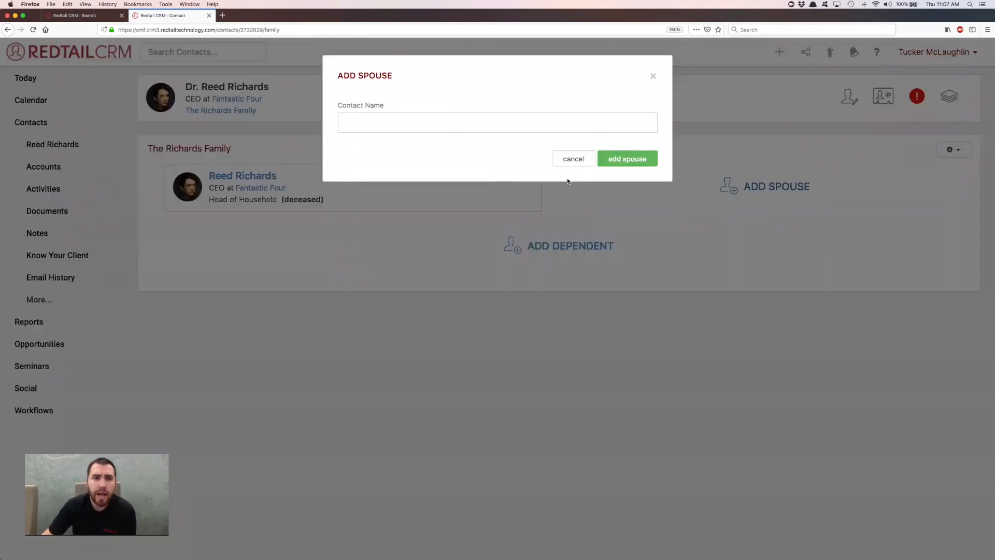
{"action": "left_click", "coordinate": [408, 128]}
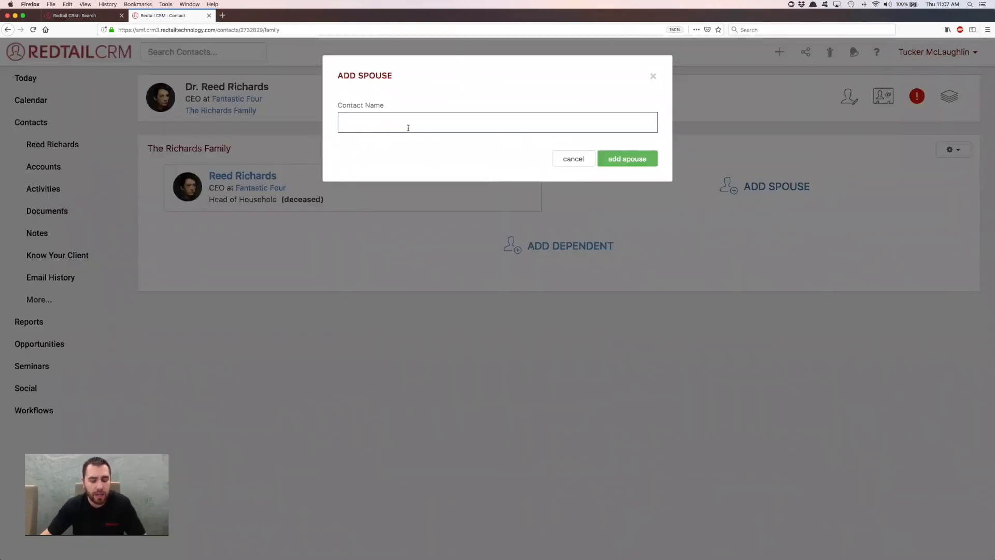
{"action": "type", "text": "Susan"}
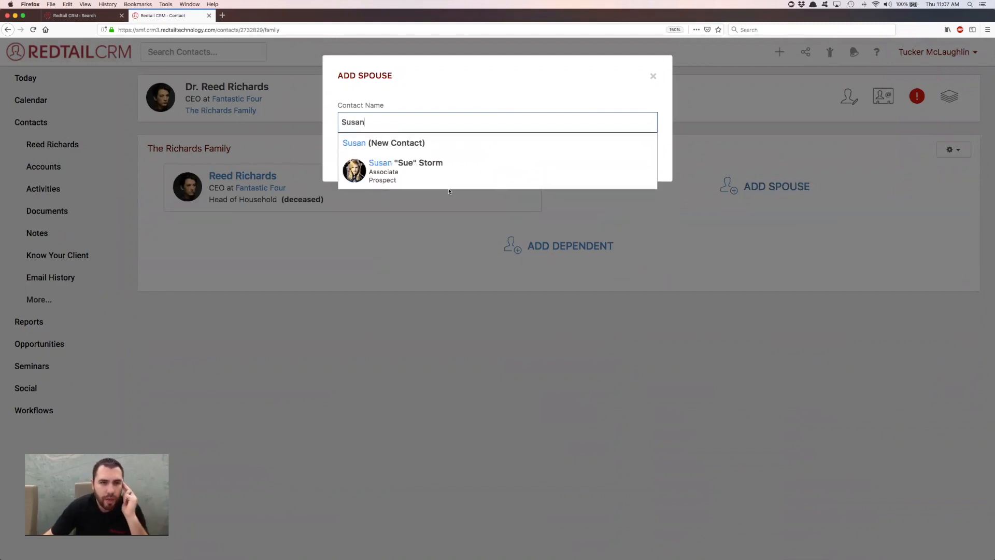
{"action": "left_click", "coordinate": [418, 170]}
{"action": "left_click", "coordinate": [636, 160]}
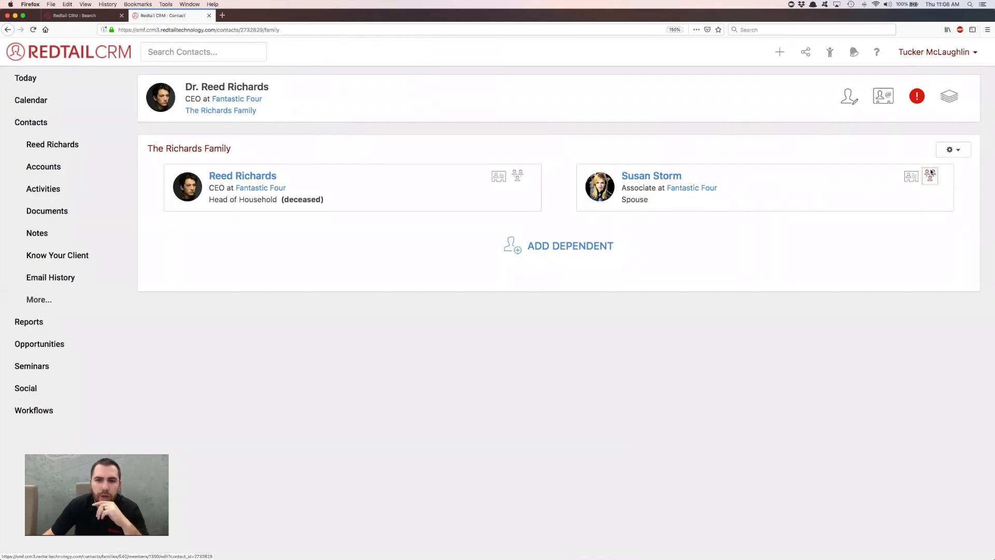
- Remove the spouse from the family and confirm the removal
{"action": "left_click", "coordinate": [931, 172]}
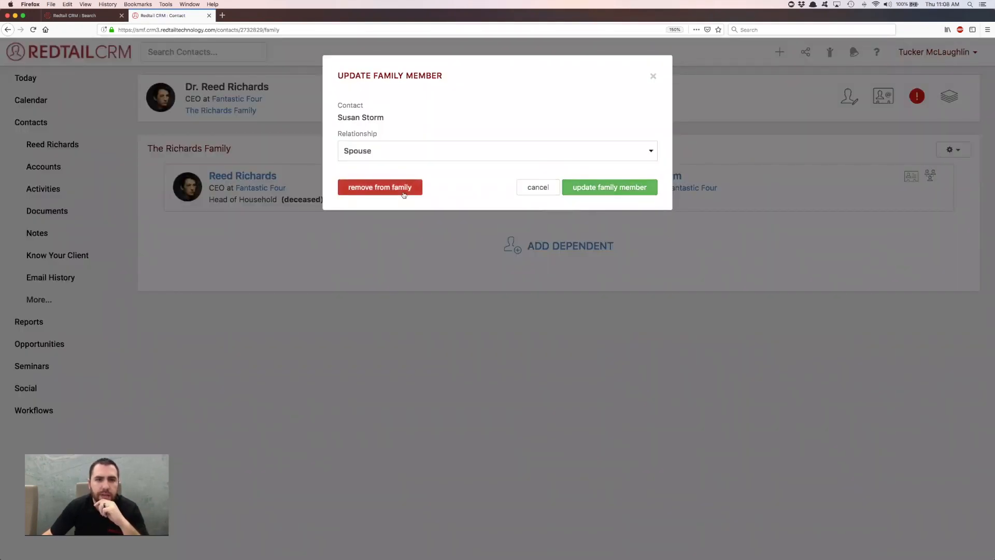
{"action": "left_click", "coordinate": [403, 193]}
{"action": "left_click", "coordinate": [622, 140]}
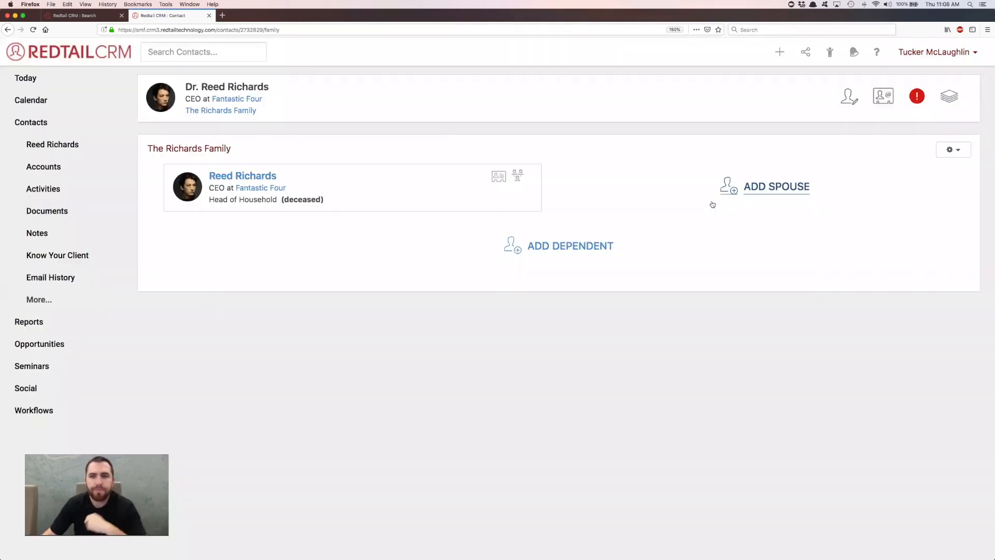
{"action": "left_click", "coordinate": [773, 189]}
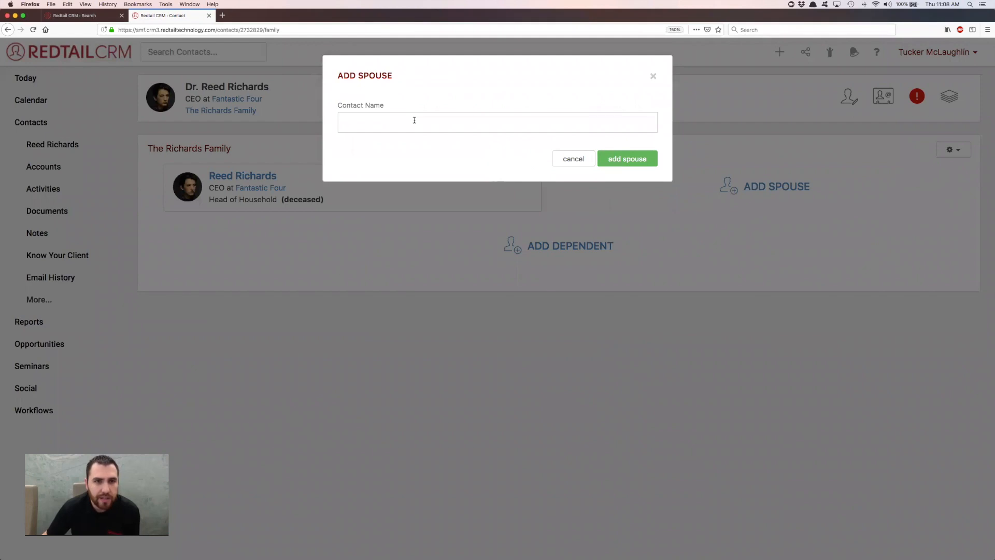
{"action": "left_click", "coordinate": [414, 120]}
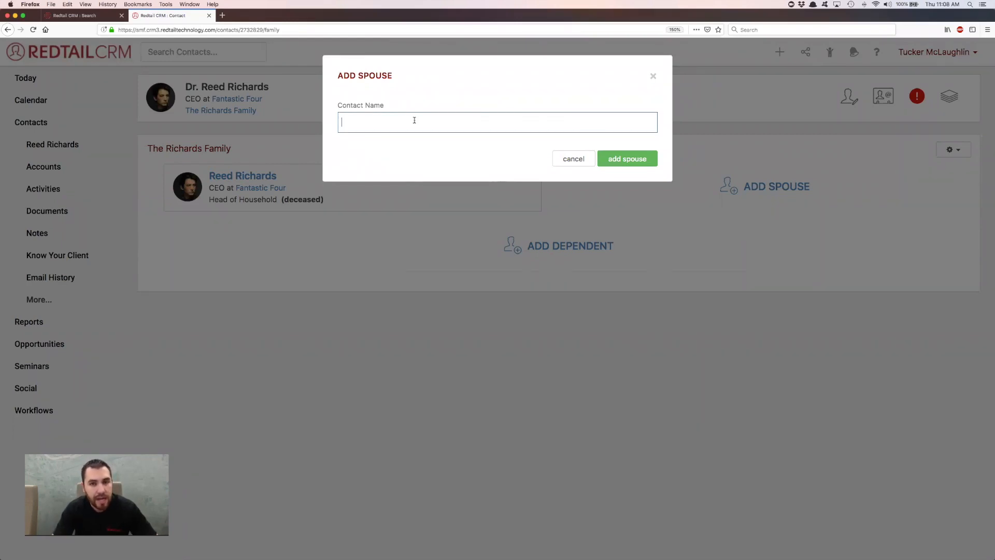
{"action": "type", "text": "Susan Storm"}
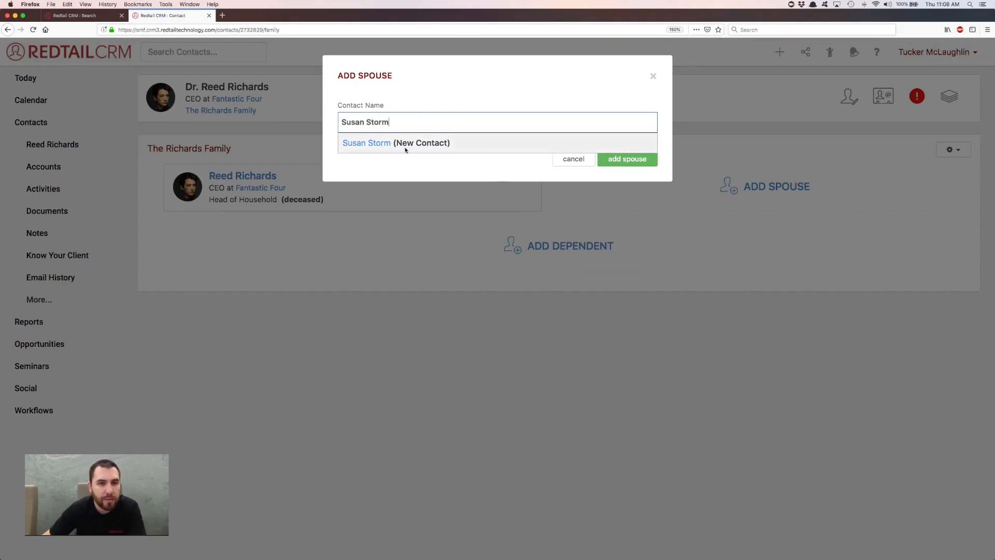
{"action": "left_click", "coordinate": [462, 148]}
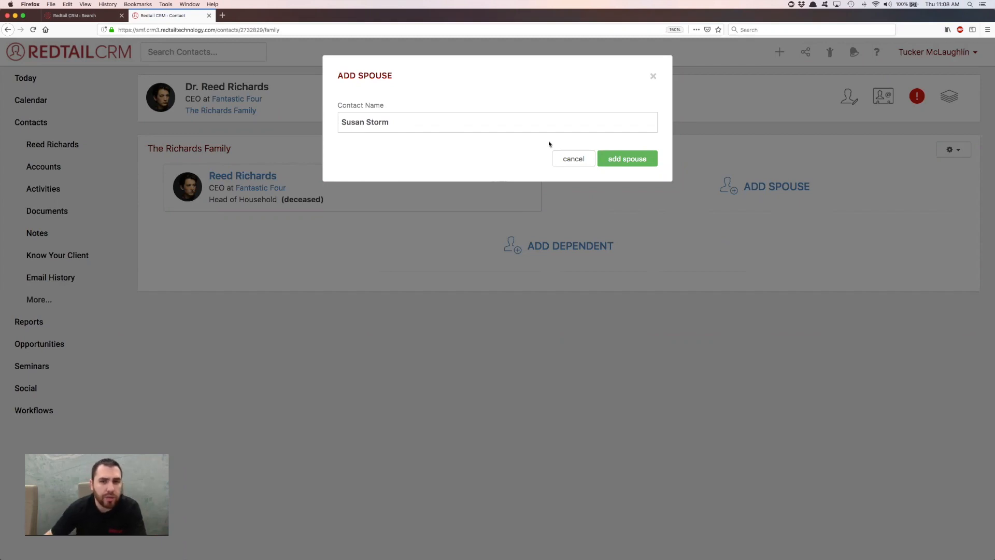
{"action": "left_click", "coordinate": [573, 159]}
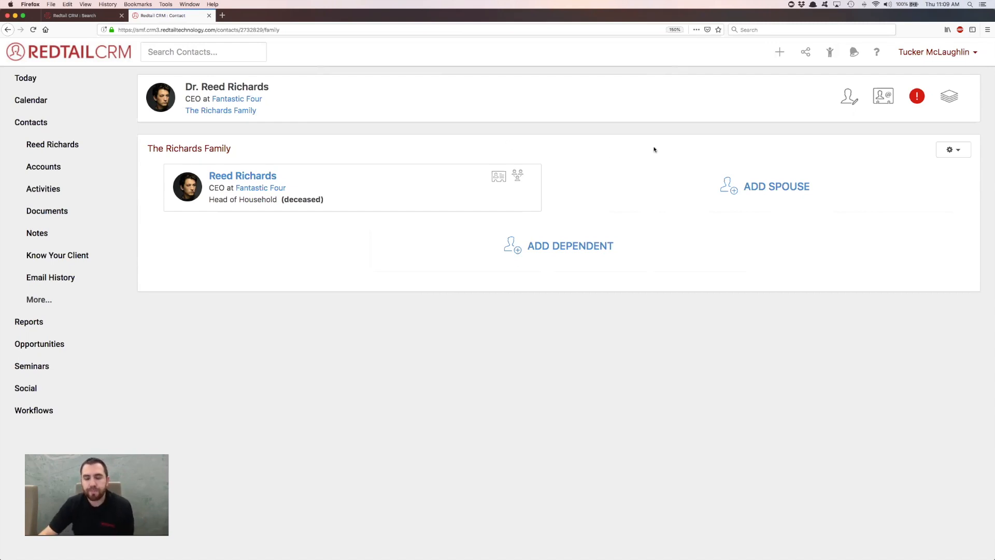
- Add a spouse to the family by looking up the first name and choosing the existing Prospect contact instead of a new one
{"action": "left_click", "coordinate": [765, 188]}
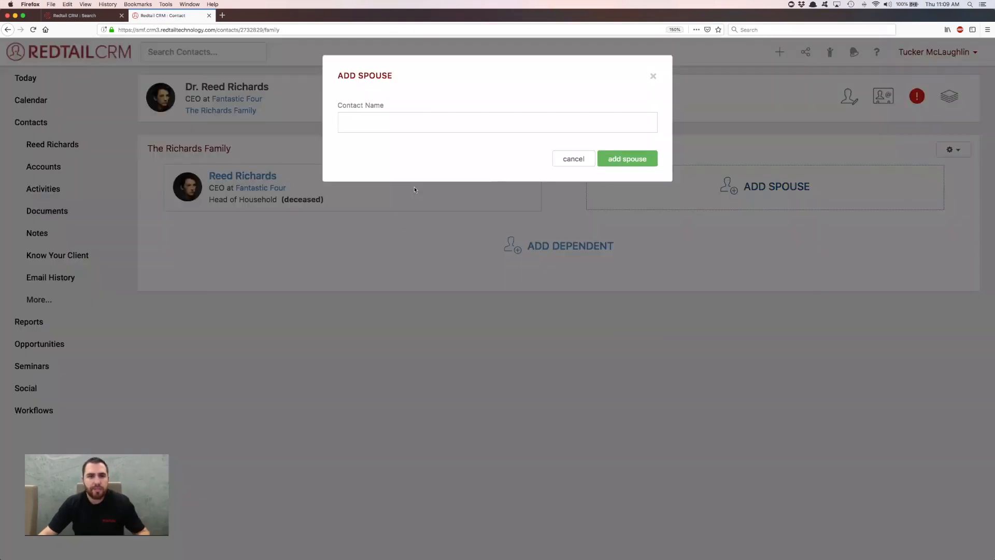
{"action": "left_click", "coordinate": [358, 128]}
{"action": "type", "text": "Suan"}
{"action": "key", "text": "BackSpace"}
{"action": "key", "text": "BackSpace"}
{"action": "type", "text": "san"}
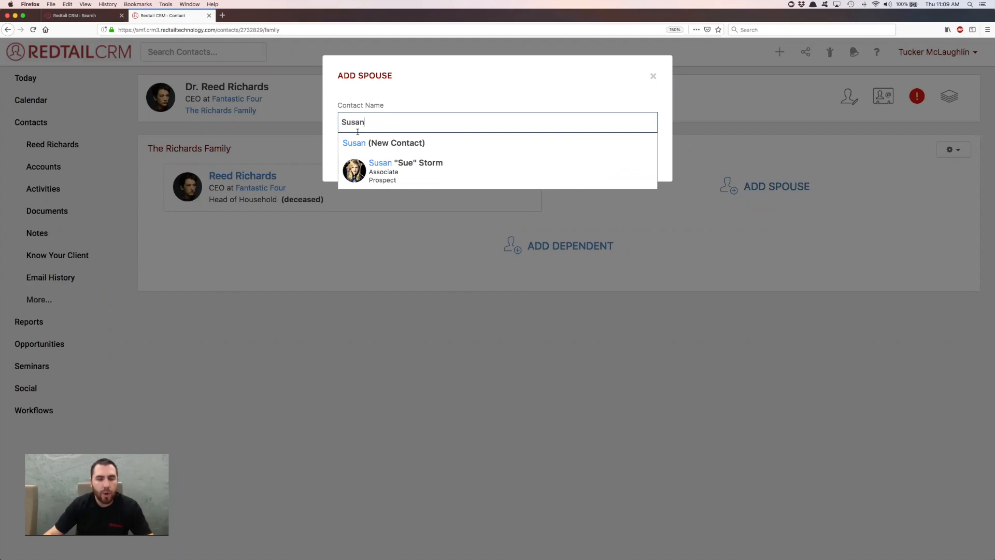
{"action": "left_click", "coordinate": [399, 174]}
{"action": "left_click", "coordinate": [625, 162]}
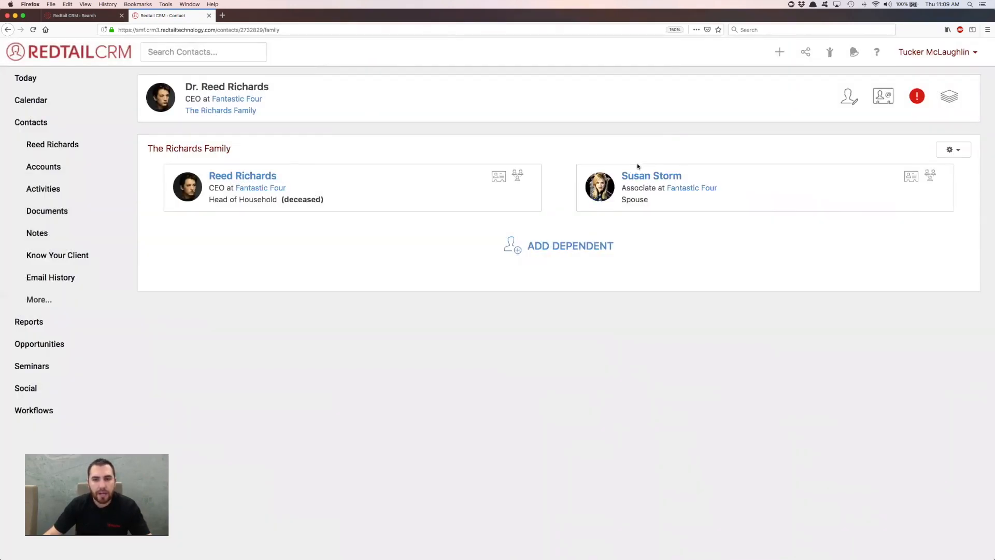
- Add the existing Dependent contact to the family as a dependent with the relationship set to Child
{"action": "left_click", "coordinate": [568, 246]}
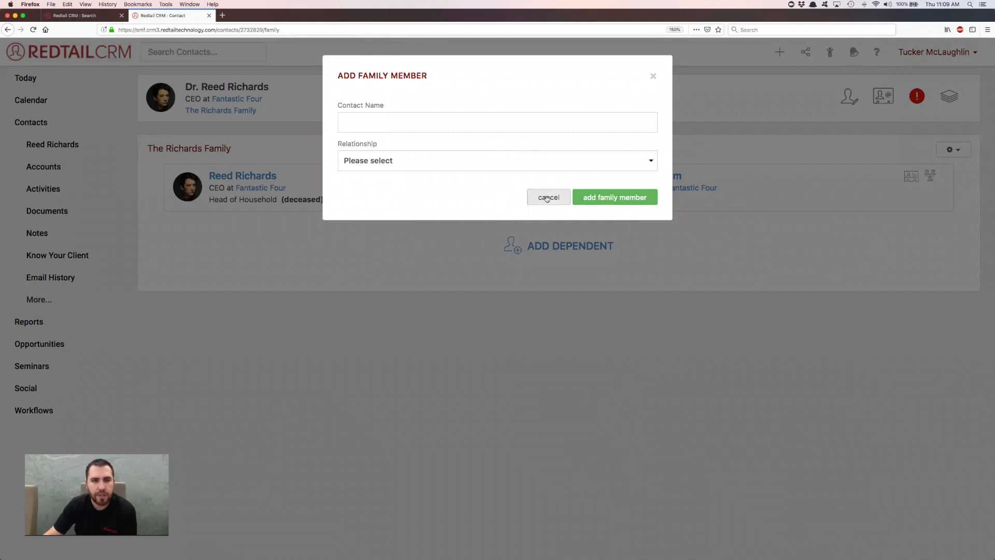
{"action": "left_click", "coordinate": [449, 123]}
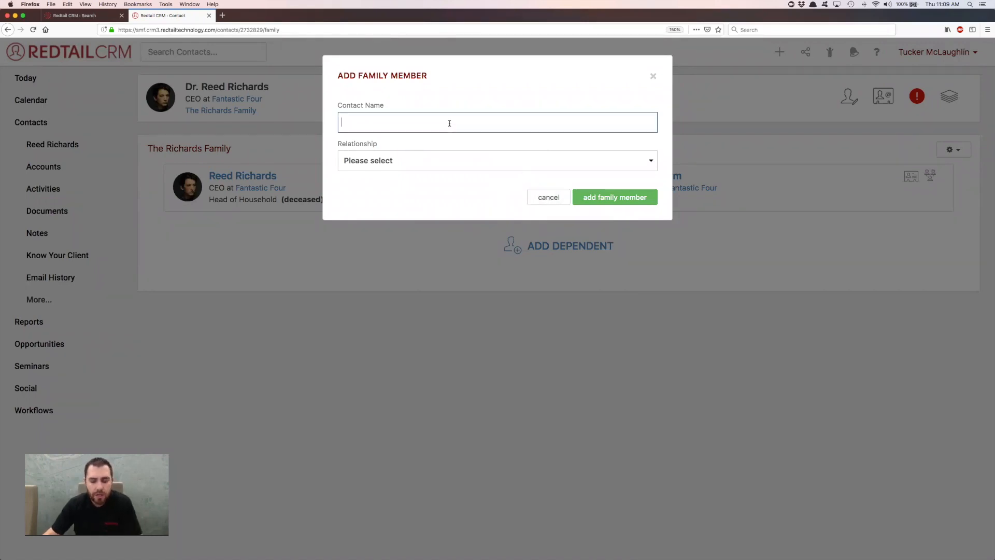
{"action": "type", "text": "Frankli"}
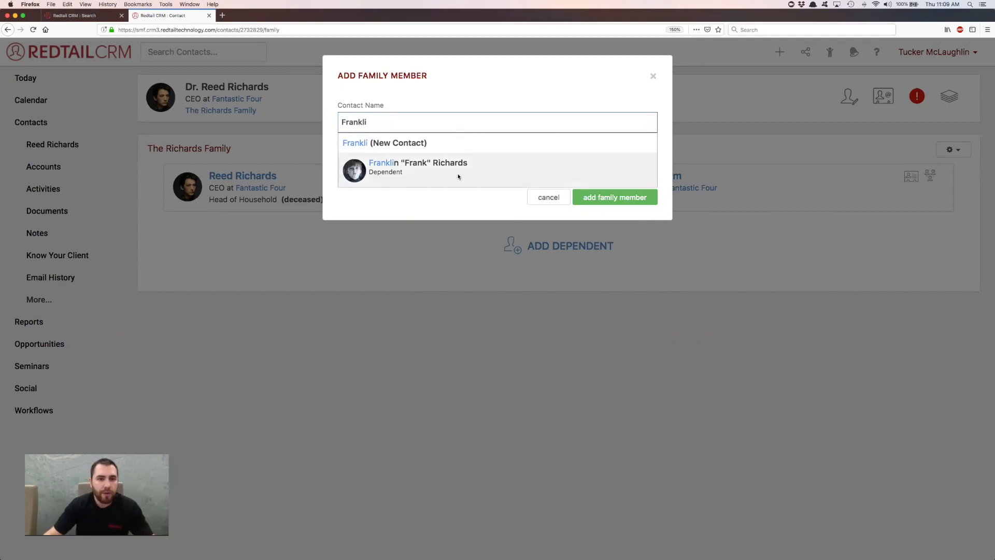
{"action": "left_click", "coordinate": [456, 173]}
{"action": "left_click", "coordinate": [377, 162]}
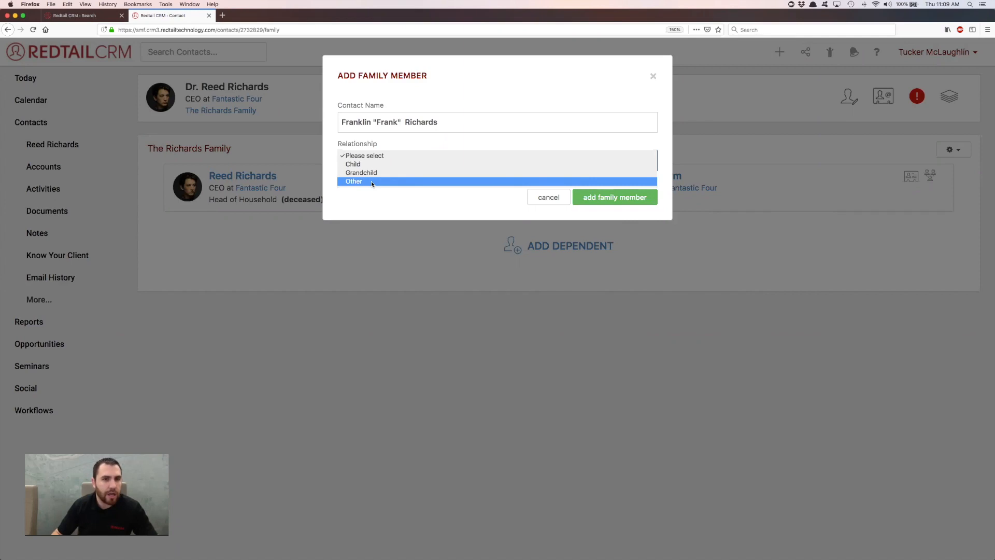
{"action": "left_click", "coordinate": [360, 182]}
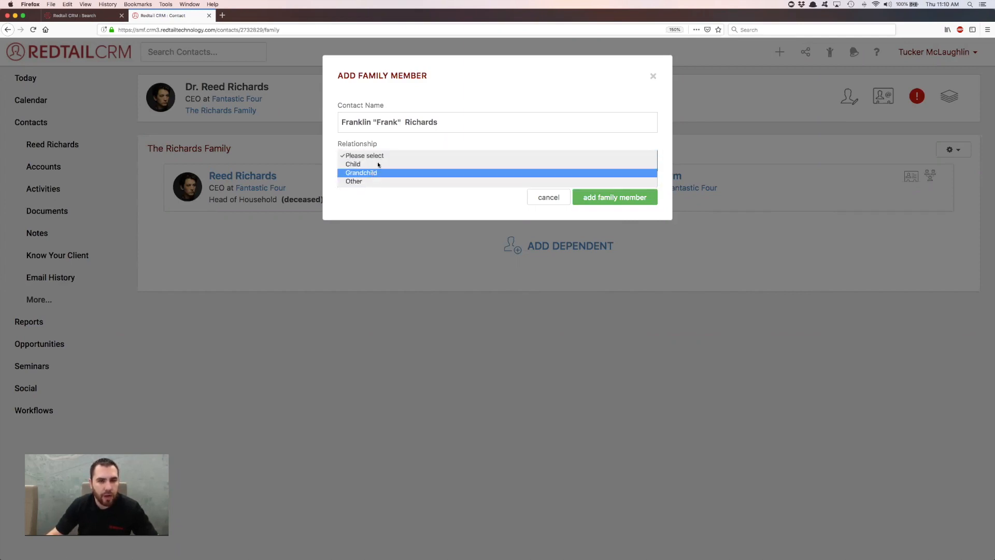
{"action": "left_click", "coordinate": [378, 164]}
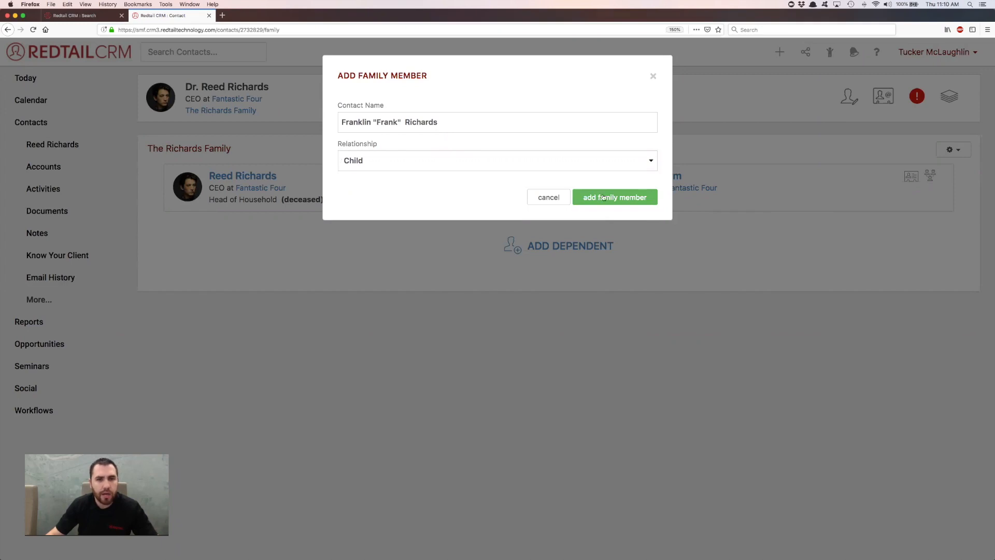
{"action": "left_click", "coordinate": [624, 200]}
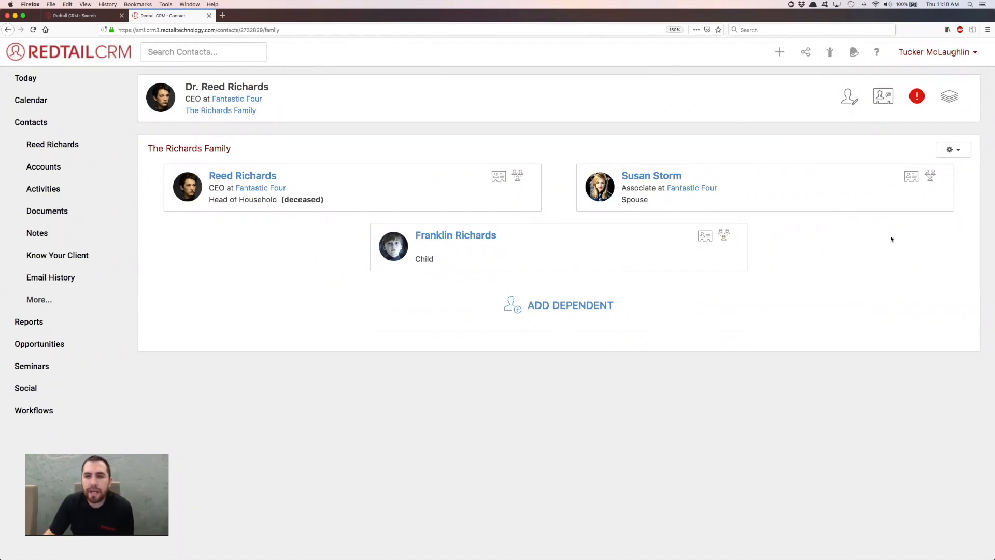
- Change the head of the family to the member listed as spouse
{"action": "left_click", "coordinate": [959, 151]}
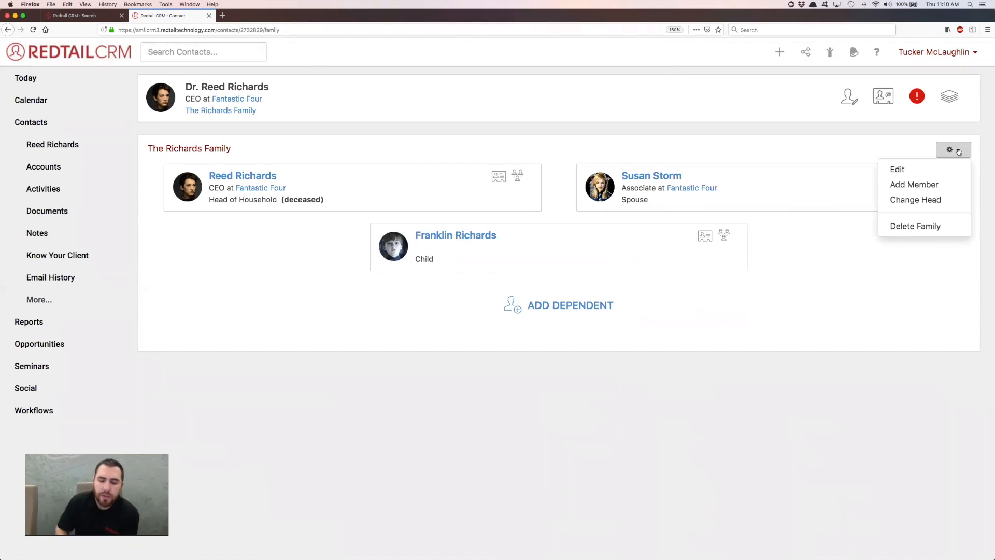
{"action": "left_click", "coordinate": [929, 203]}
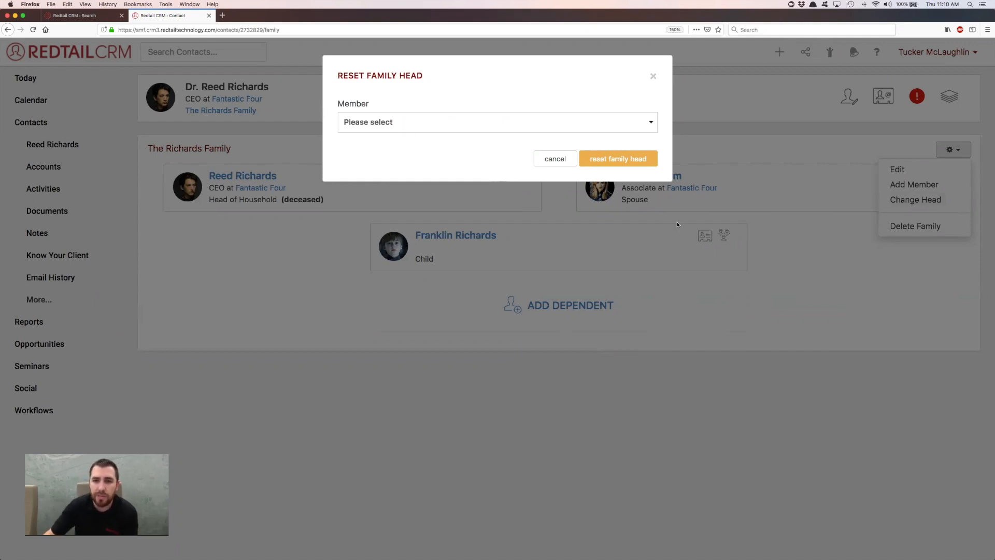
{"action": "left_click", "coordinate": [405, 124]}
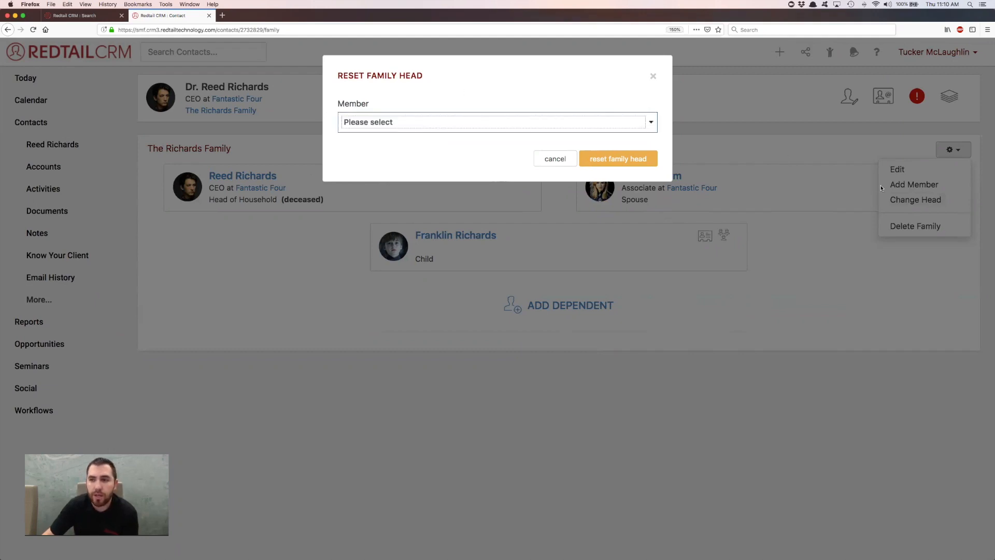
{"action": "left_click", "coordinate": [398, 129]}
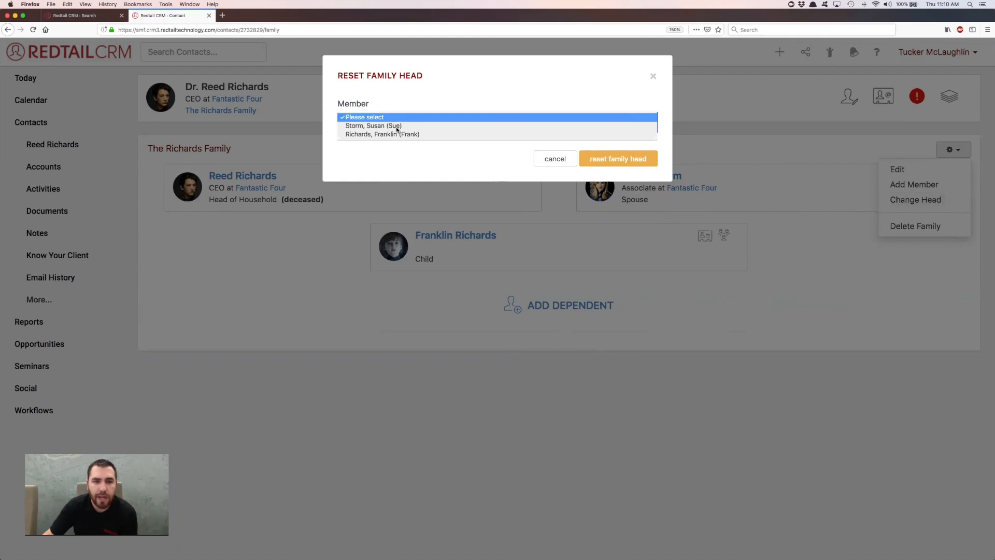
{"action": "left_click", "coordinate": [383, 130]}
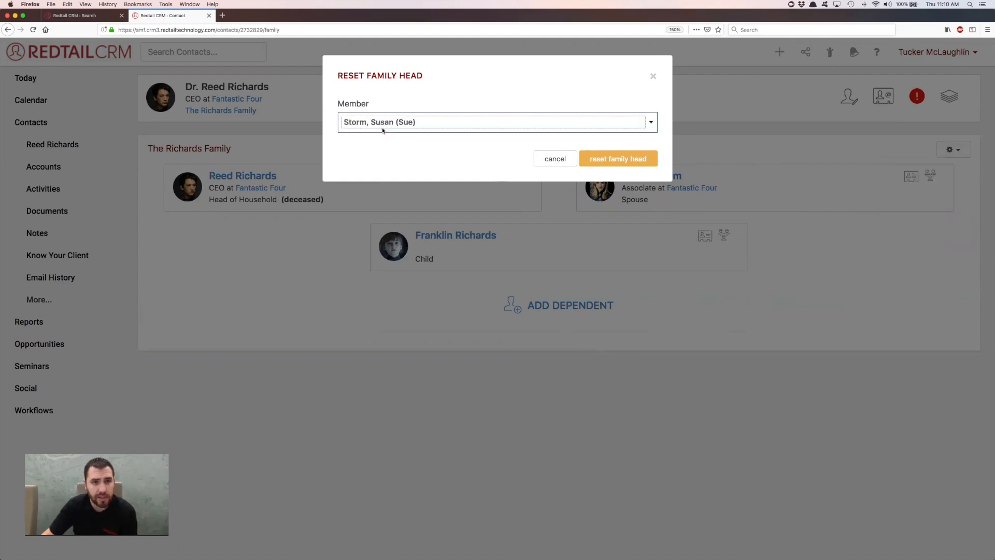
{"action": "left_click", "coordinate": [620, 159]}
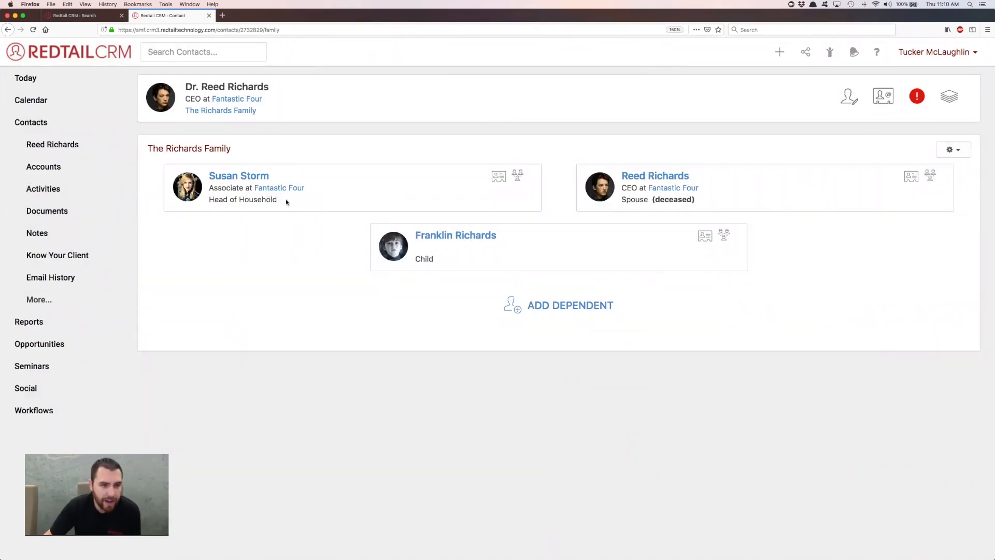
{"action": "left_click_drag", "start_coordinate": [212, 195], "coordinate": [209, 196]}
{"action": "left_click", "coordinate": [437, 205]}
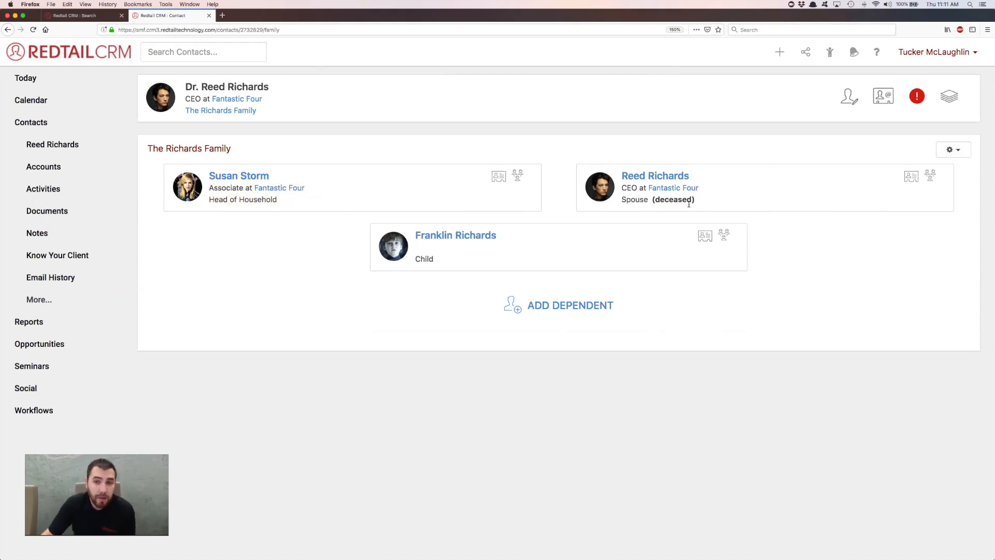
{"action": "left_click_drag", "start_coordinate": [695, 200], "coordinate": [653, 200]}
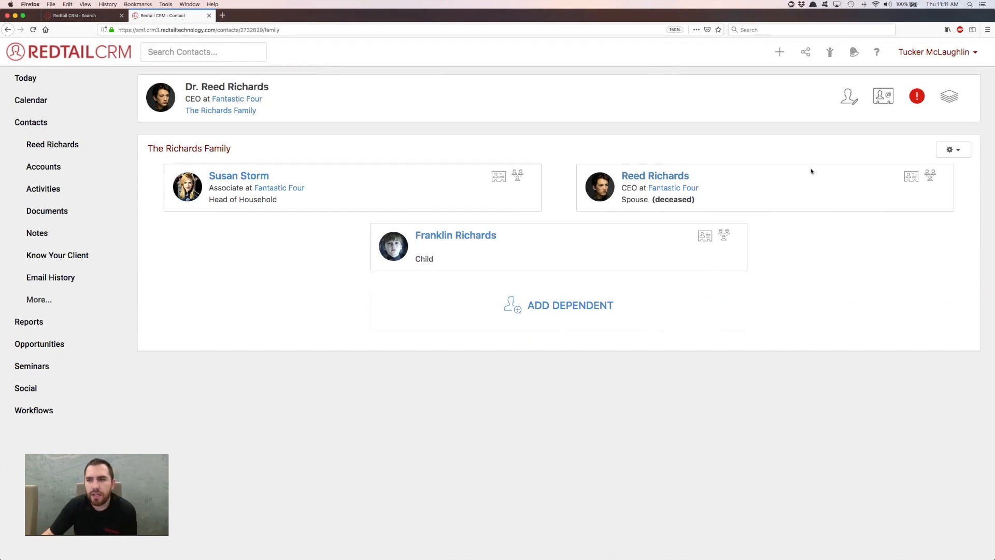
- Open the family's name for editing and cancel without changing it
{"action": "left_click", "coordinate": [959, 154]}
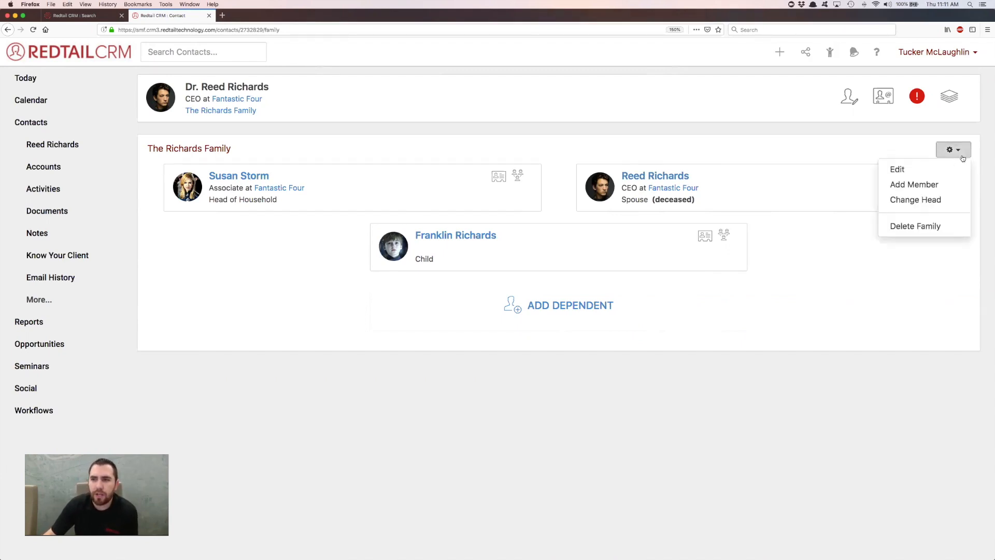
{"action": "left_click", "coordinate": [908, 171]}
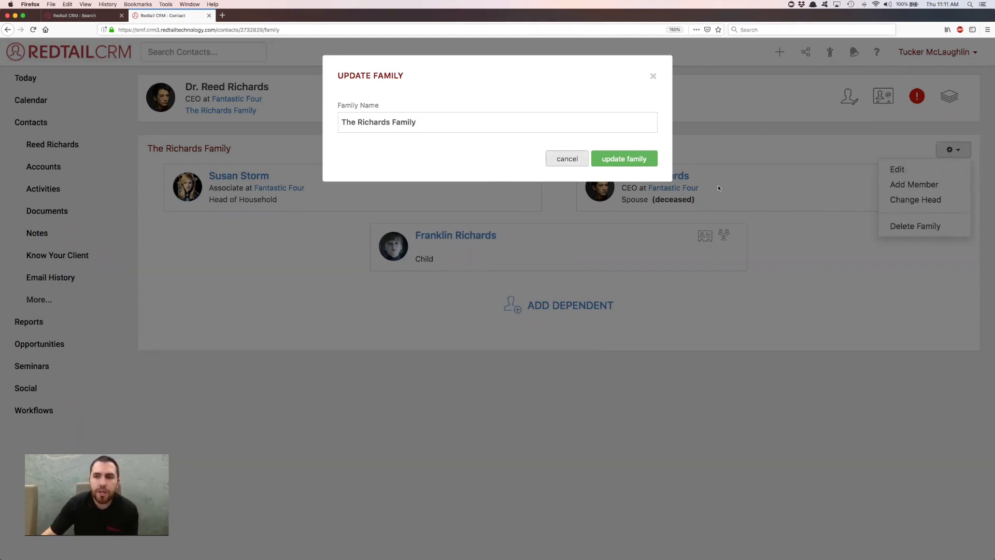
{"action": "left_click", "coordinate": [567, 159]}
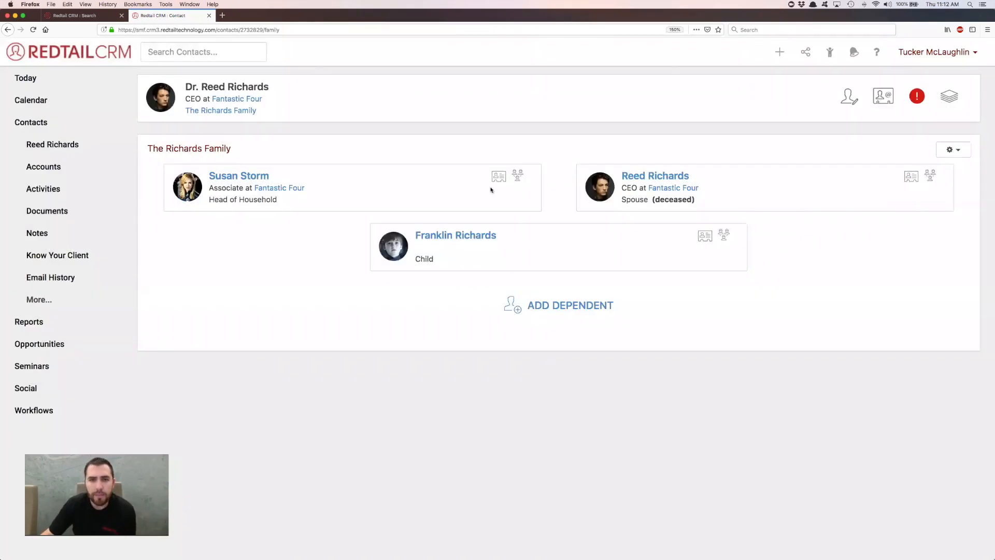
- View the membership options of the head of household and cancel without removing the member from the family
{"action": "left_click", "coordinate": [522, 180]}
{"action": "left_click", "coordinate": [636, 148]}
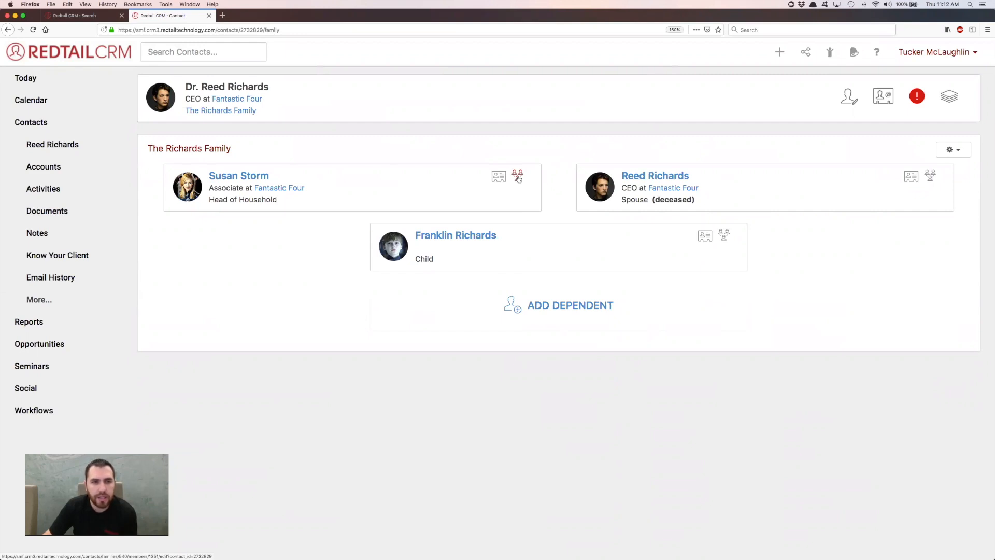
{"action": "left_click", "coordinate": [518, 178]}
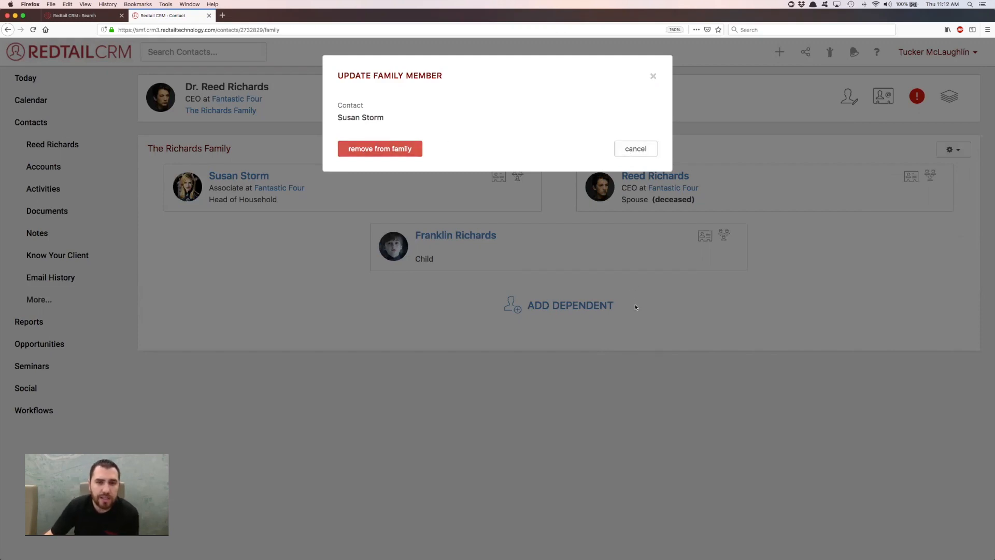
{"action": "left_click", "coordinate": [628, 151]}
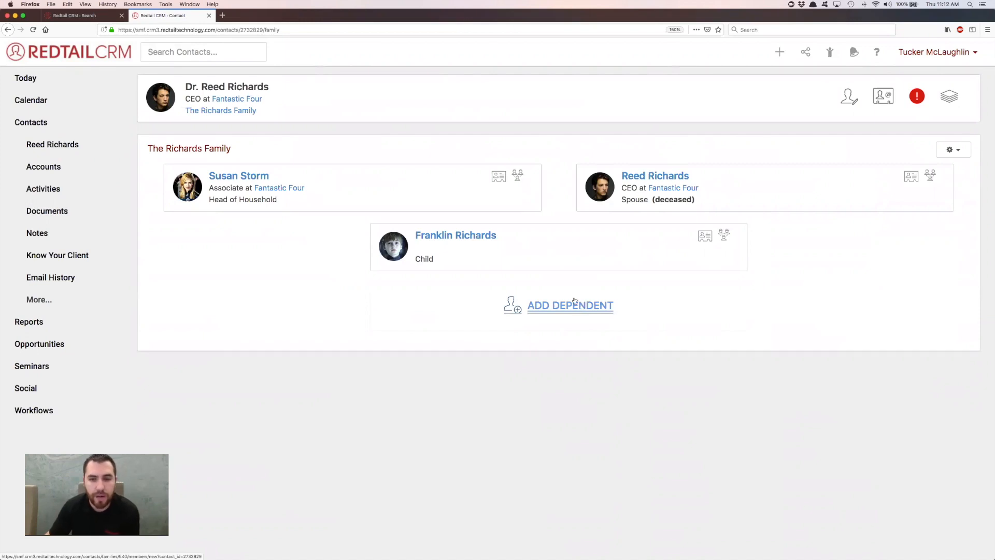
- Remove the dependent listed as Child from the family and confirm the removal
{"action": "left_click", "coordinate": [724, 235]}
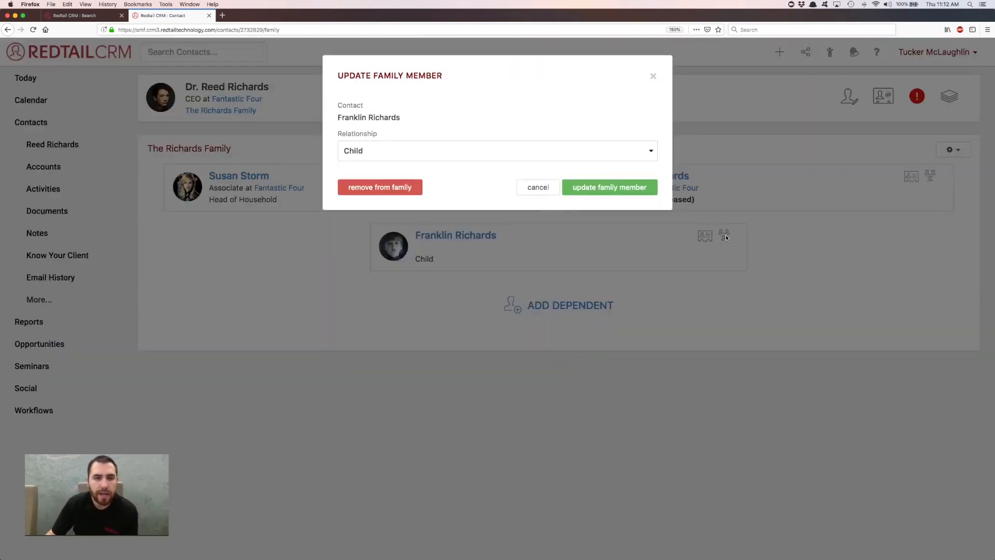
{"action": "left_click", "coordinate": [425, 178]}
{"action": "left_click", "coordinate": [601, 139]}
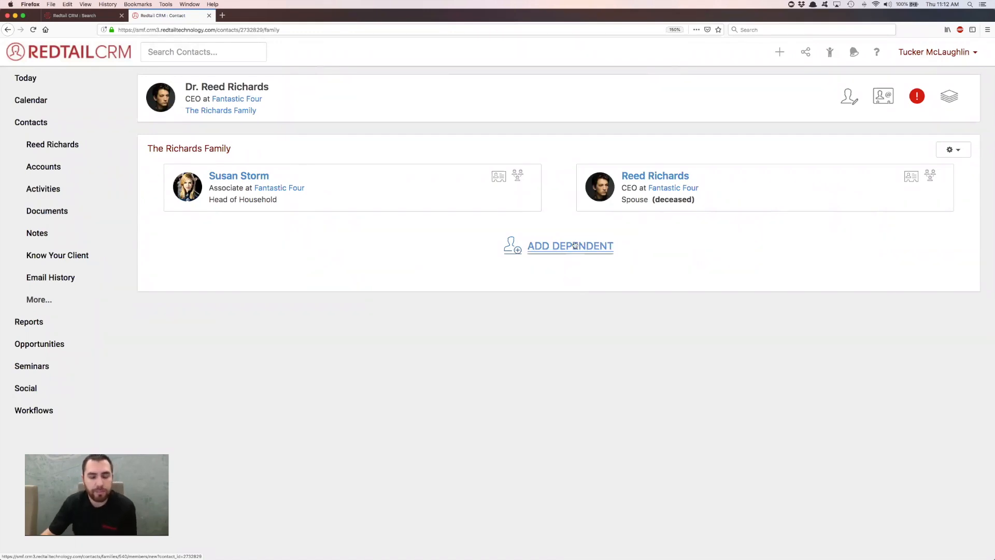
- Add the removed dependent back to the family by looking up the existing contact's first name and setting the relationship to Child
{"action": "left_click", "coordinate": [555, 242]}
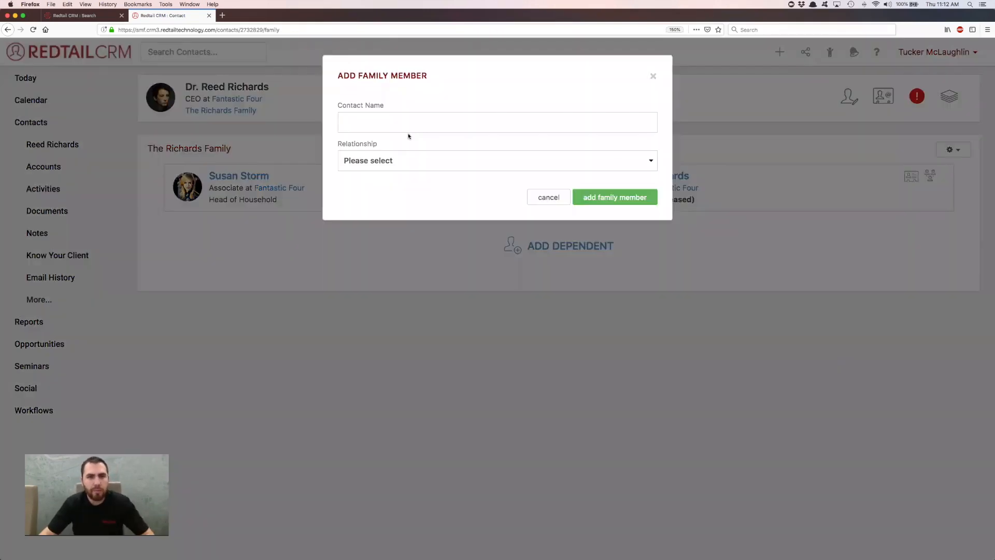
{"action": "left_click", "coordinate": [398, 128]}
{"action": "type", "text": "Frank"}
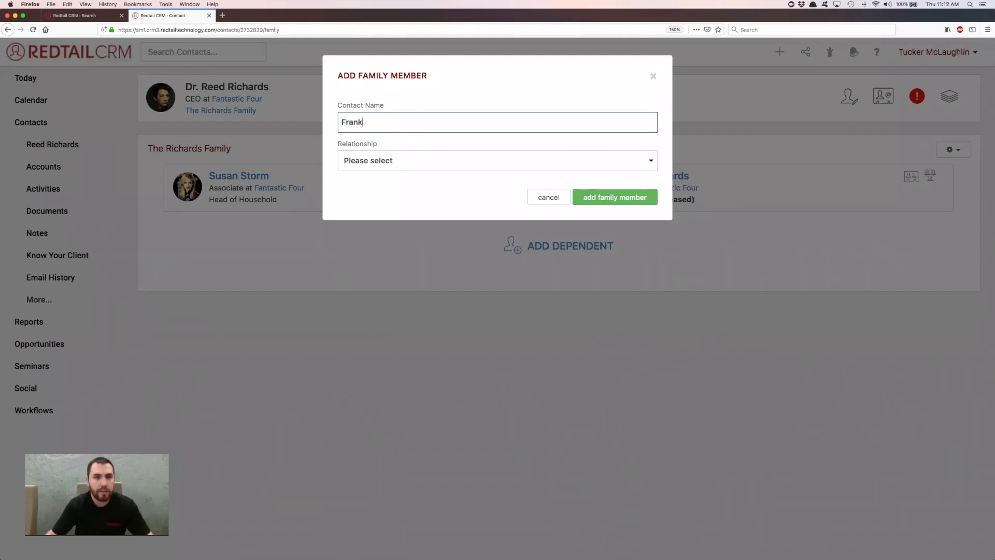
{"action": "left_click", "coordinate": [409, 203]}
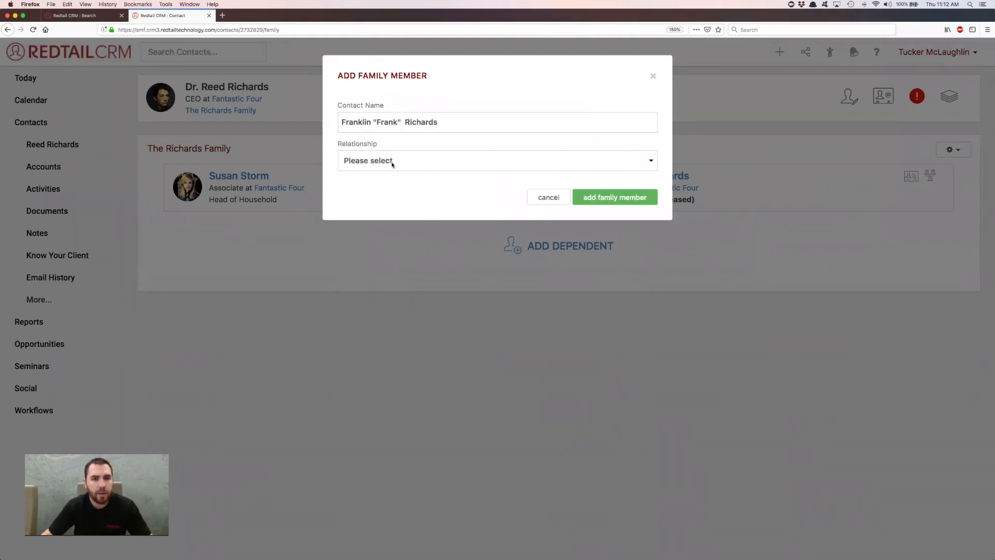
{"action": "left_click", "coordinate": [391, 162]}
{"action": "left_click", "coordinate": [373, 165]}
{"action": "left_click", "coordinate": [614, 197]}
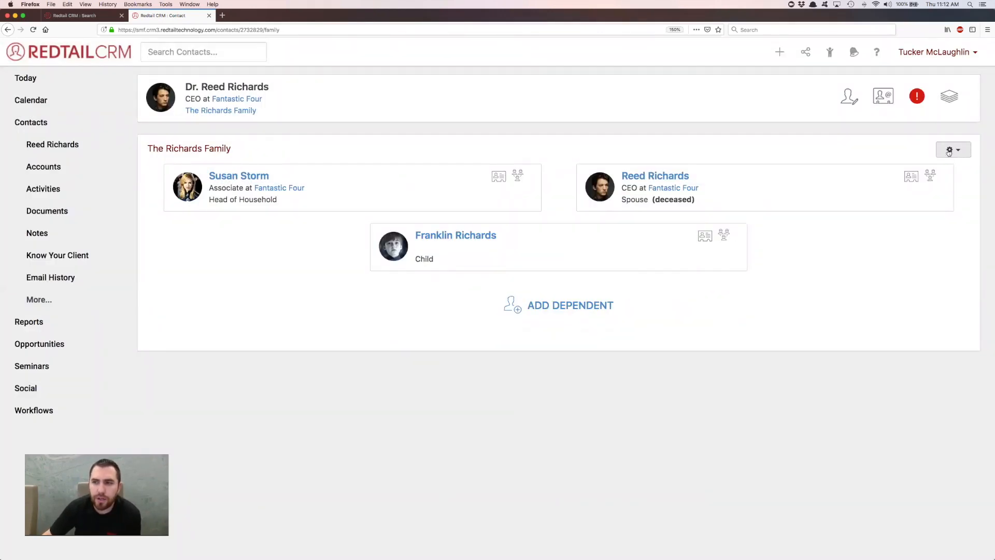
{"action": "left_click", "coordinate": [952, 150]}
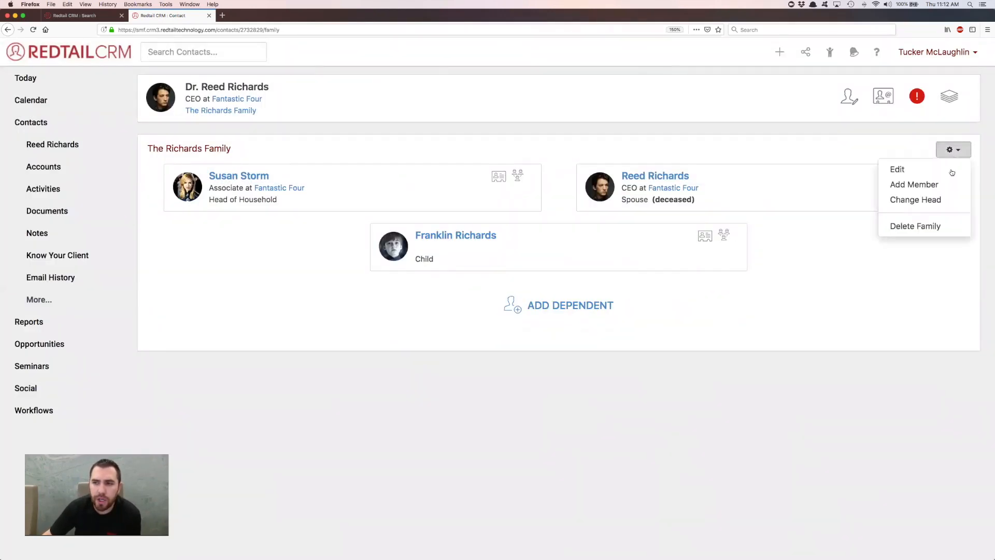
{"action": "left_click", "coordinate": [852, 147]}
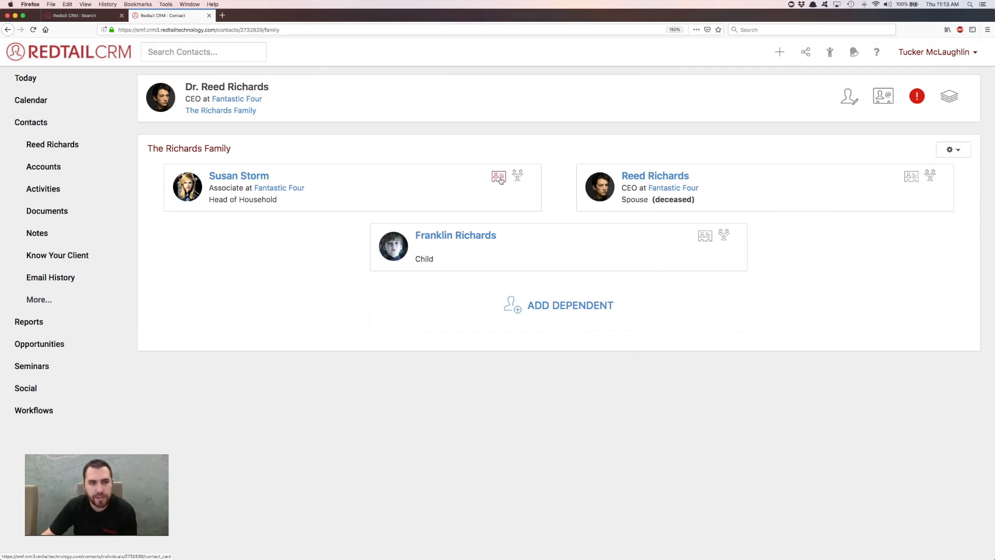
- View the contact card of the family member listed as deceased spouse and close it
{"action": "left_click", "coordinate": [911, 177]}
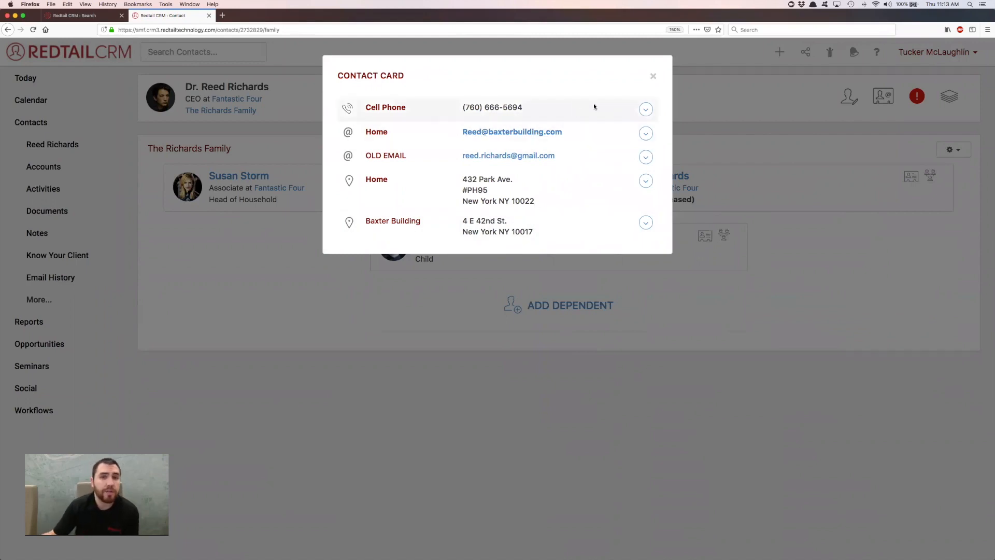
{"action": "left_click", "coordinate": [654, 77]}
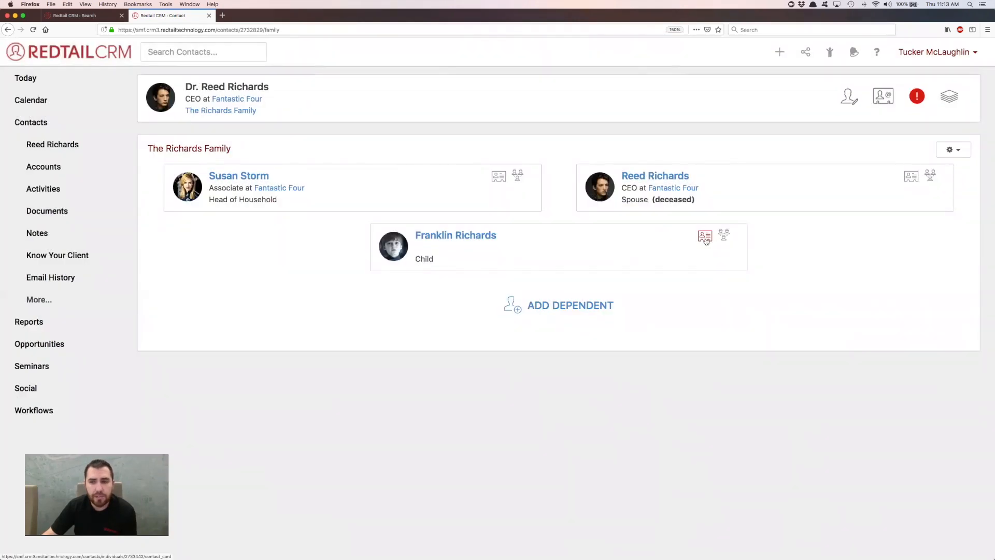
{"action": "left_click", "coordinate": [912, 182]}
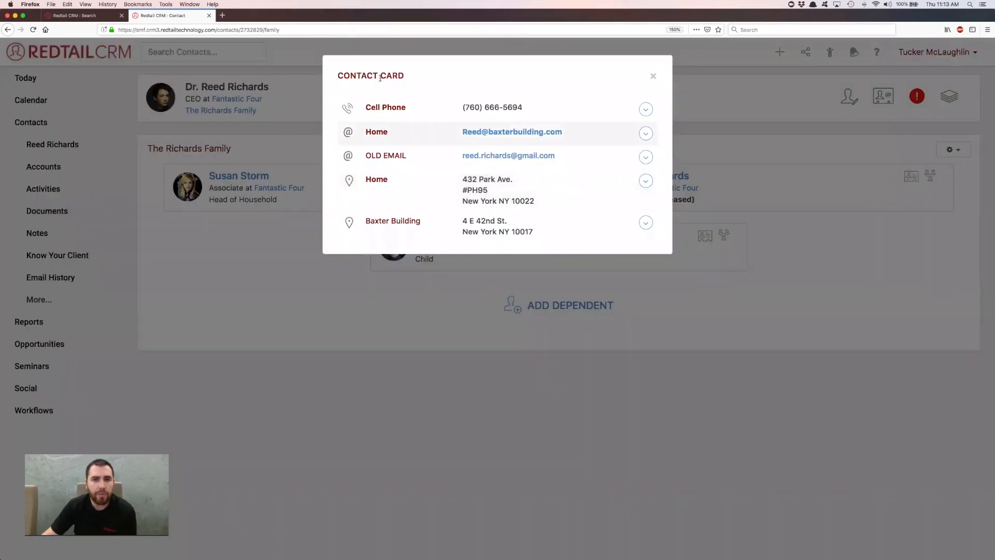
{"action": "left_click", "coordinate": [654, 76]}
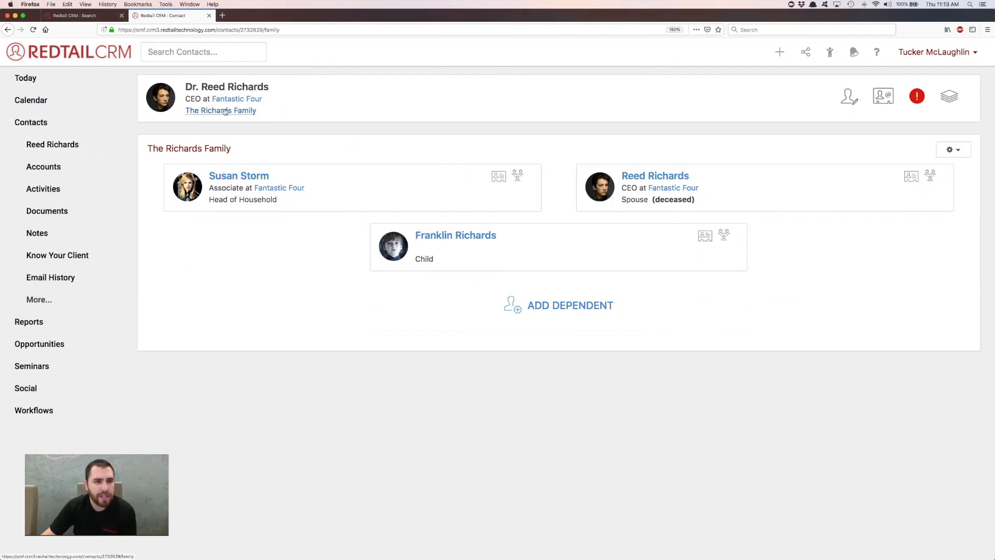
- Open the contact's notes, filter them to include family notes, and look through the list
{"action": "left_click", "coordinate": [35, 147]}
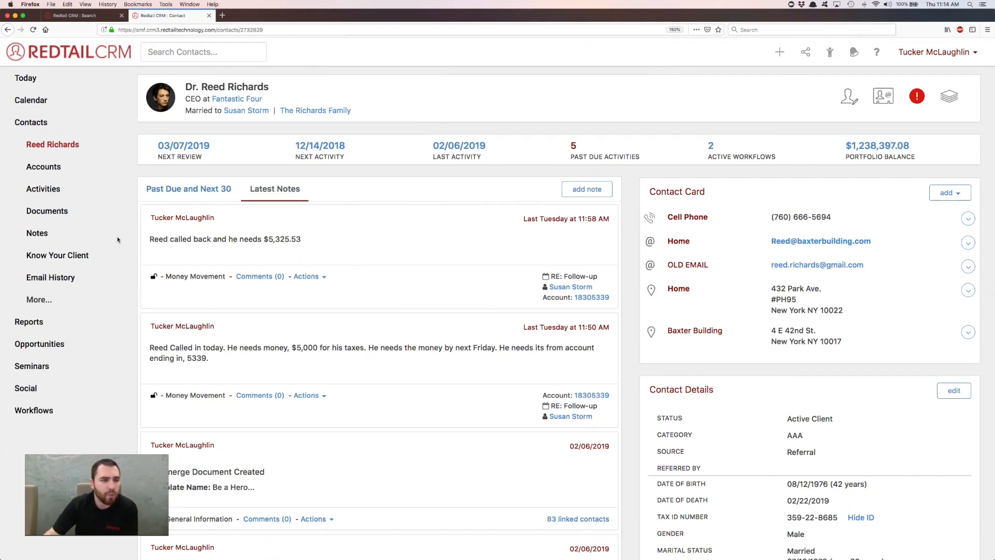
{"action": "left_click", "coordinate": [45, 238]}
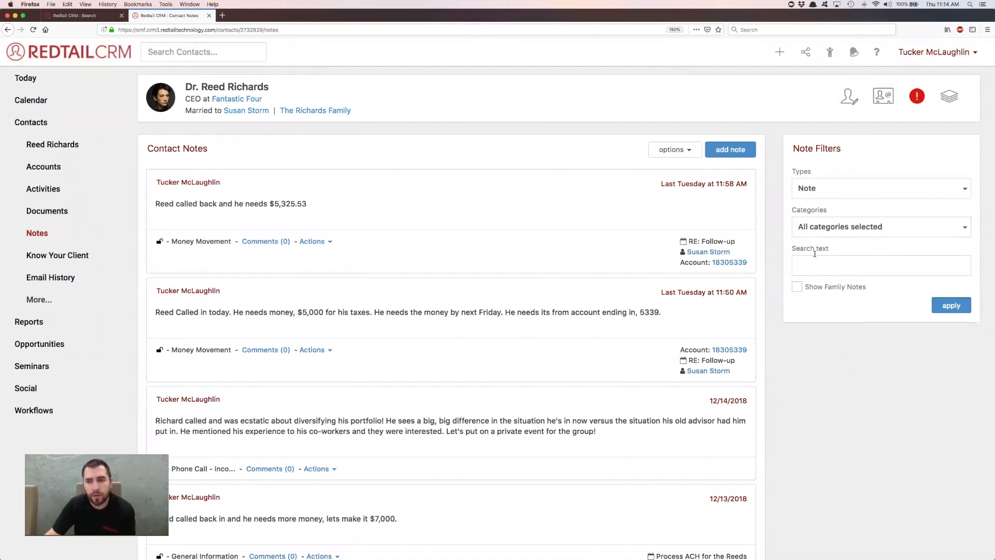
{"action": "left_click", "coordinate": [948, 306]}
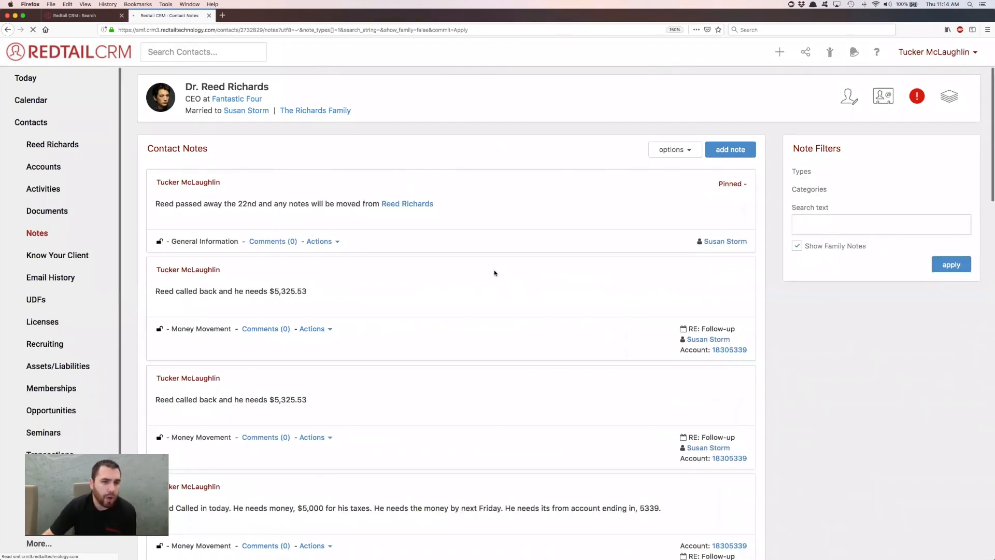
{"action": "scroll", "coordinate": [325, 250], "scroll_direction": "down", "scroll_amount": 1}
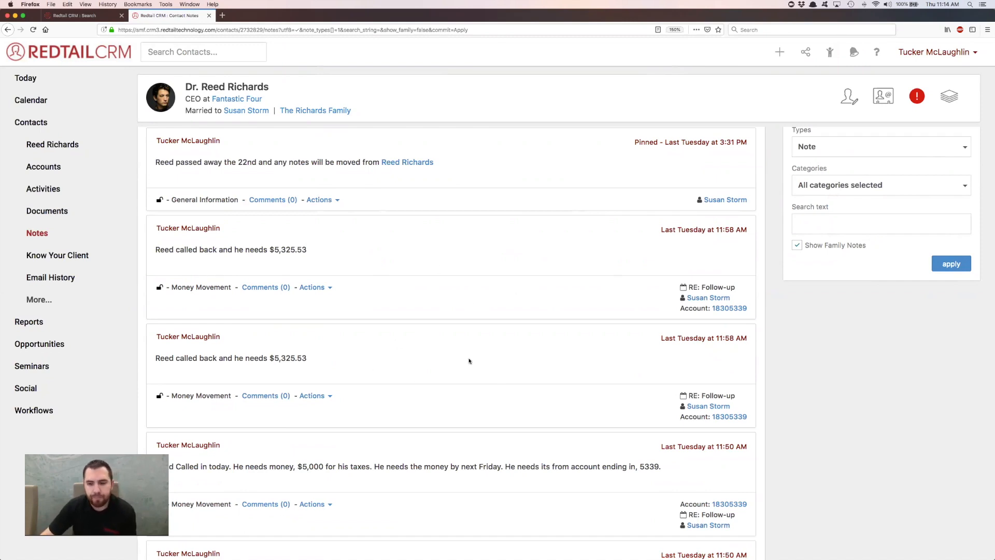
{"action": "scroll", "coordinate": [469, 361], "scroll_direction": "up", "scroll_amount": 2}
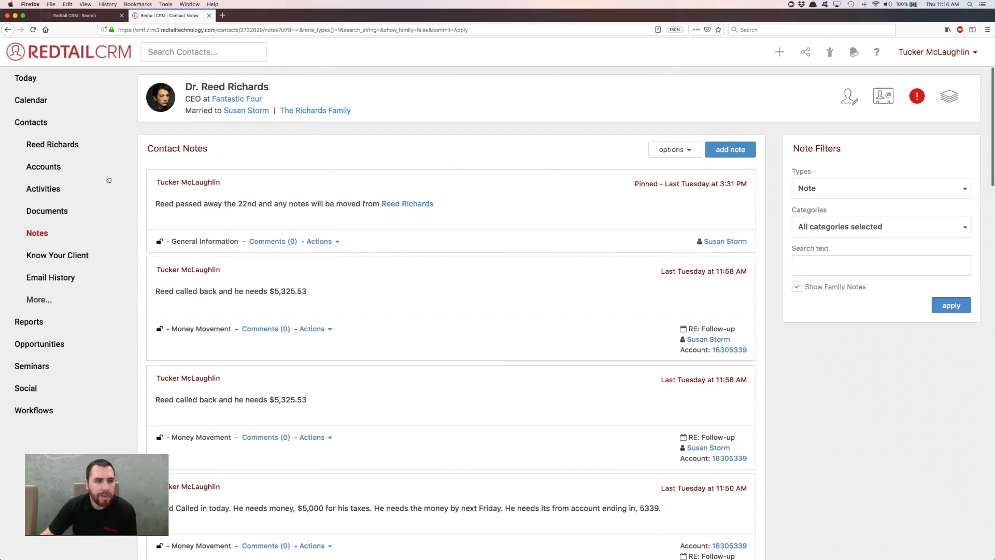
- Open the contact's accounts and show the family accounts in the list
{"action": "left_click", "coordinate": [47, 167]}
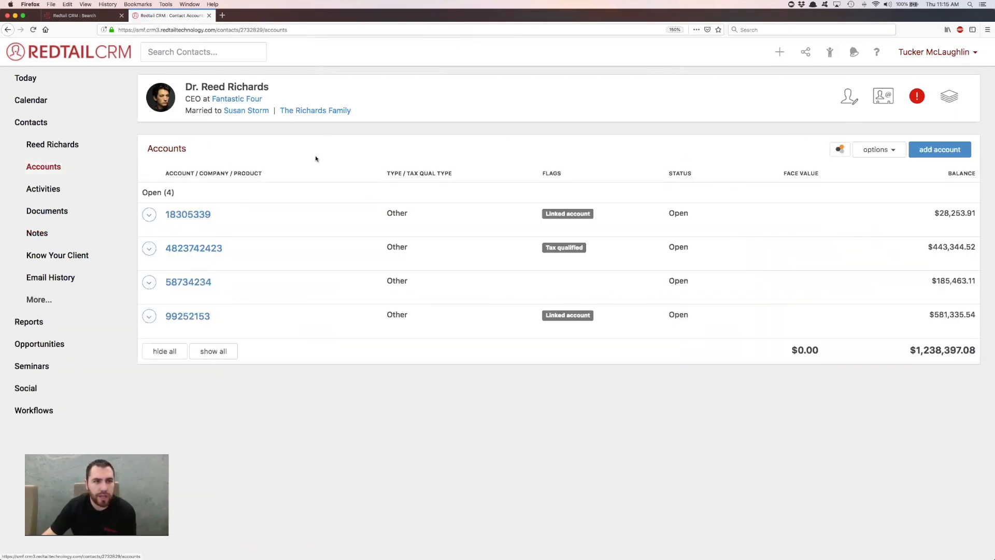
{"action": "left_click", "coordinate": [877, 151]}
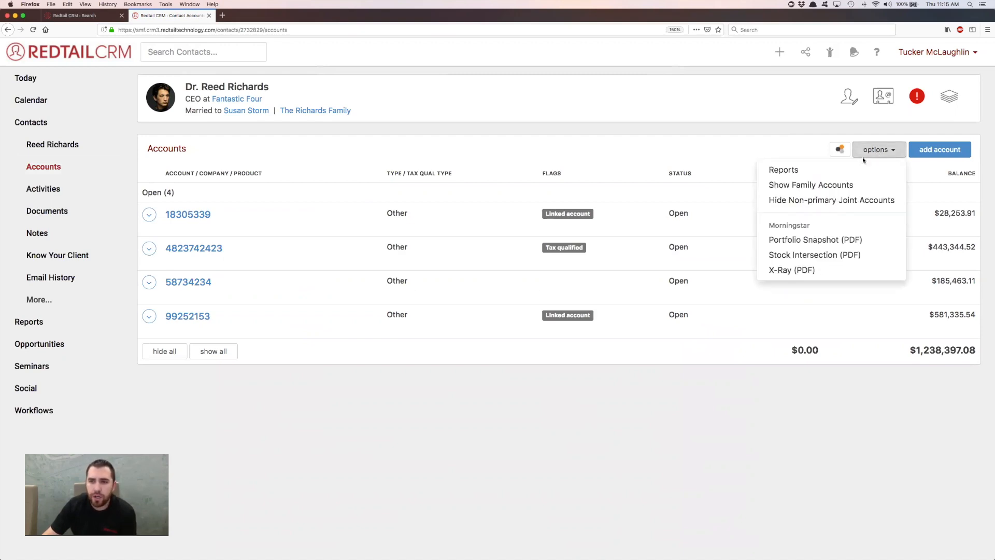
{"action": "left_click", "coordinate": [786, 187]}
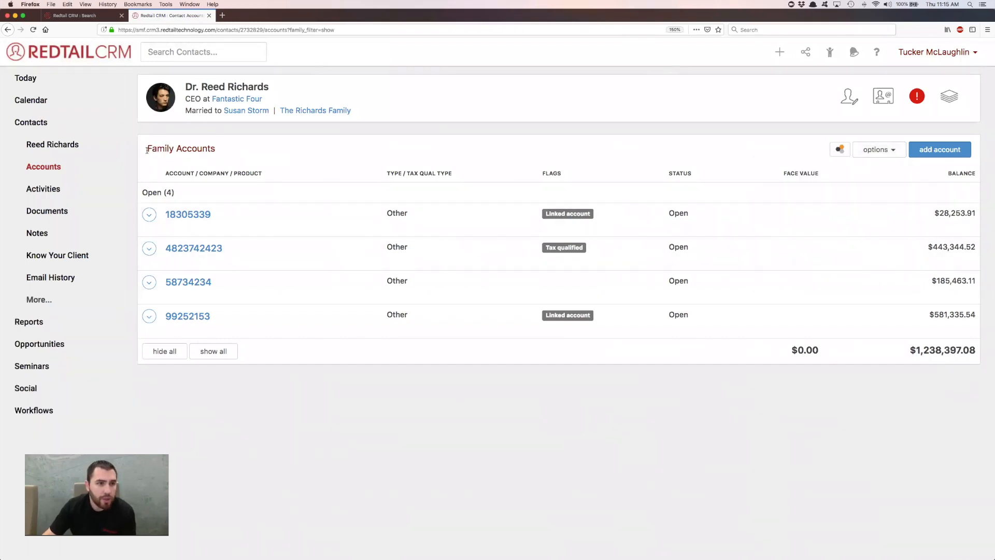
{"action": "left_click_drag", "start_coordinate": [146, 150], "coordinate": [216, 151]}
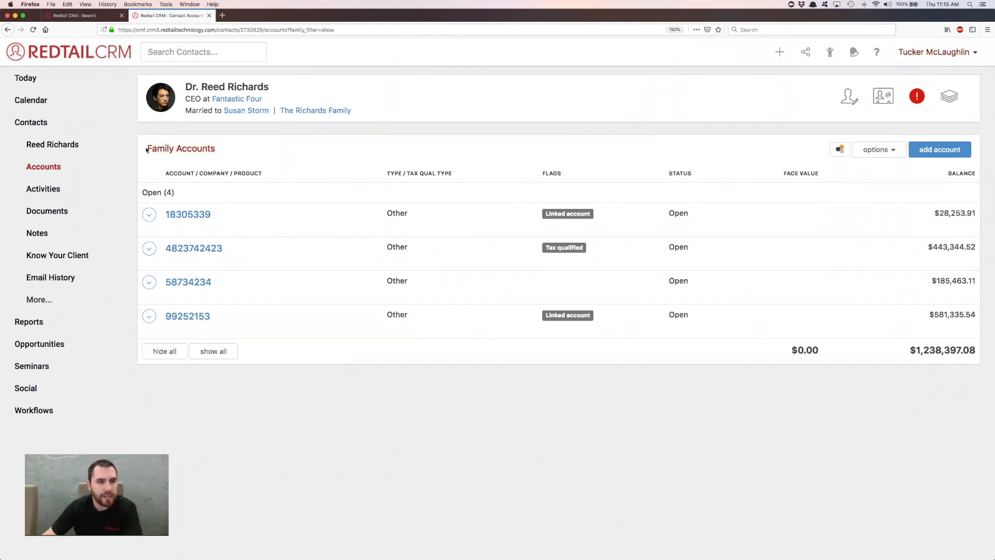
- Hide the family accounts so the list is limited to the contact's own accounts
{"action": "left_click", "coordinate": [887, 155]}
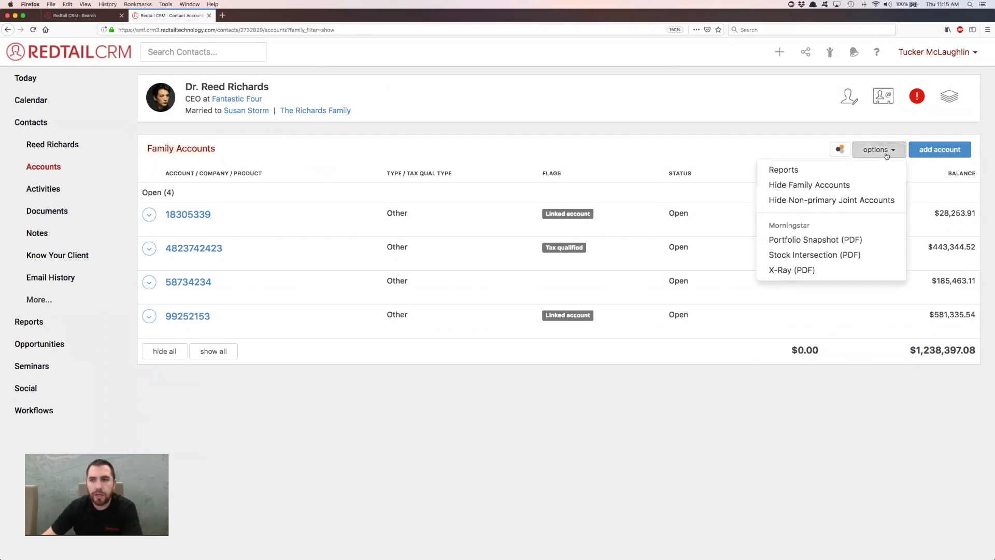
{"action": "left_click", "coordinate": [822, 189]}
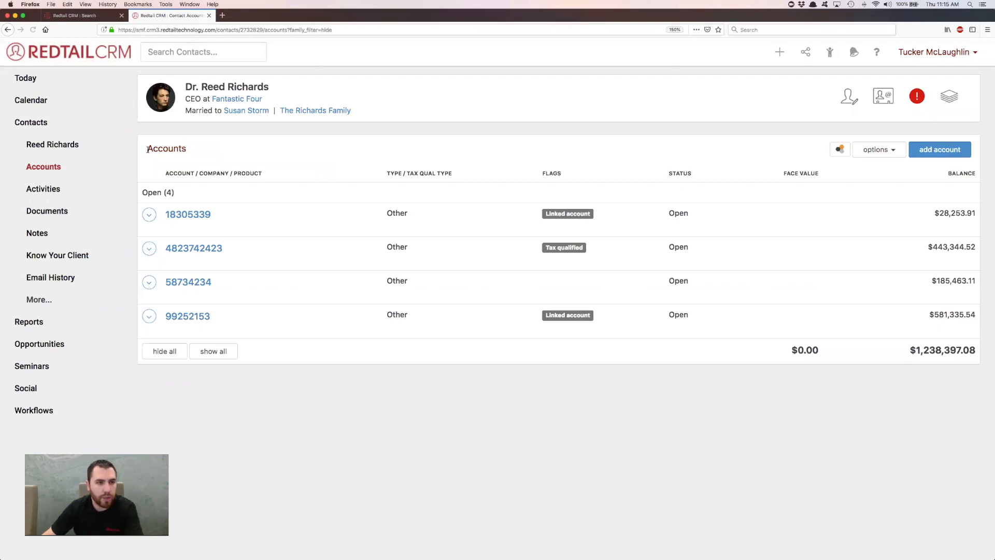
{"action": "left_click_drag", "start_coordinate": [147, 149], "coordinate": [196, 148]}
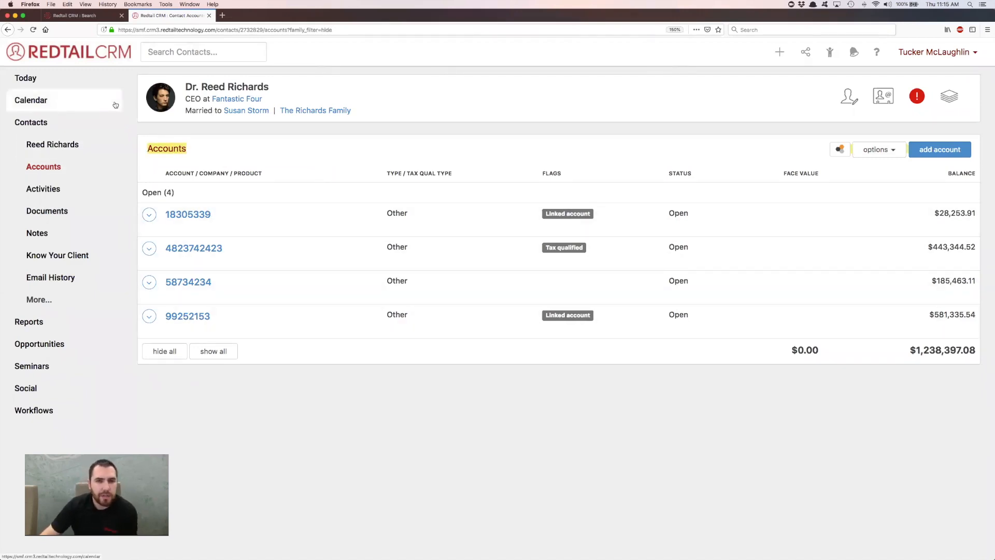
- Return to the contact's overview and expand the full list of the contact's record sections
{"action": "left_click", "coordinate": [40, 300]}
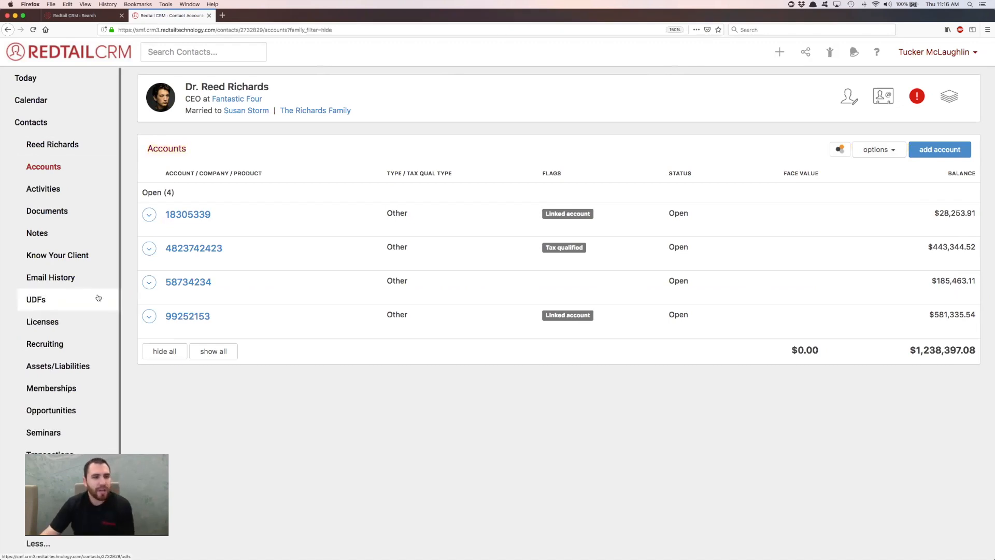
{"action": "left_click", "coordinate": [58, 150]}
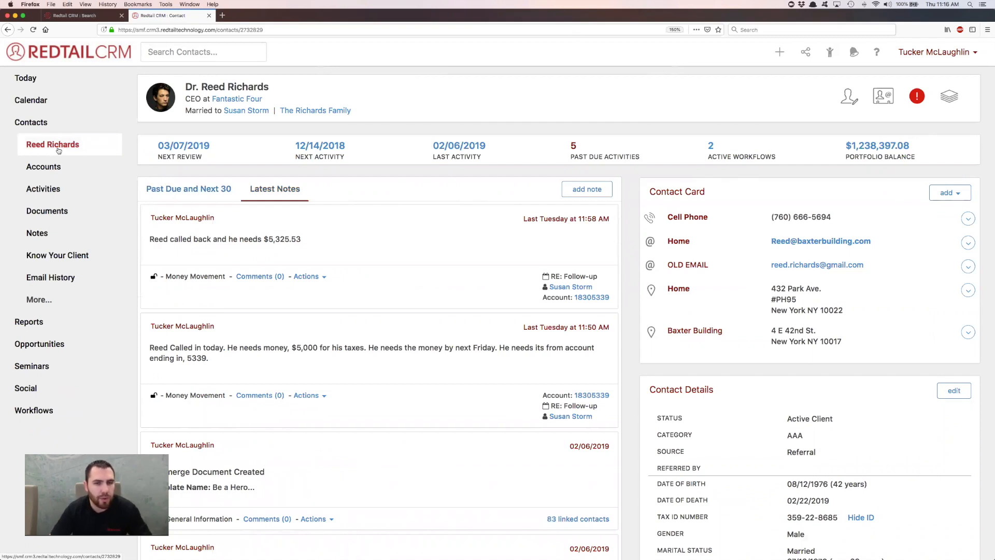
{"action": "left_click", "coordinate": [39, 299]}
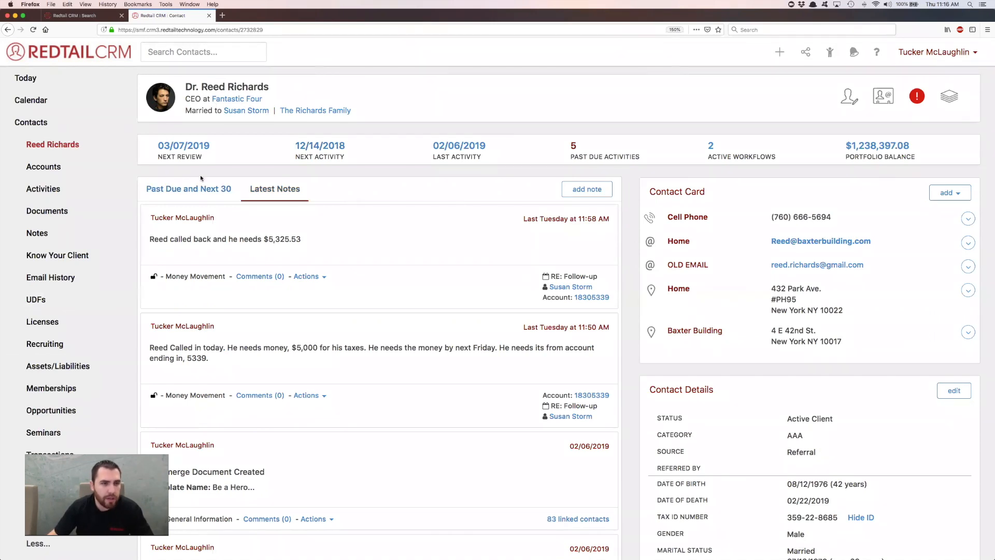
- Open the contact's memberships and check the job title and employer in the contact's edit form without saving changes
{"action": "scroll", "coordinate": [200, 175], "scroll_direction": "down", "scroll_amount": 3}
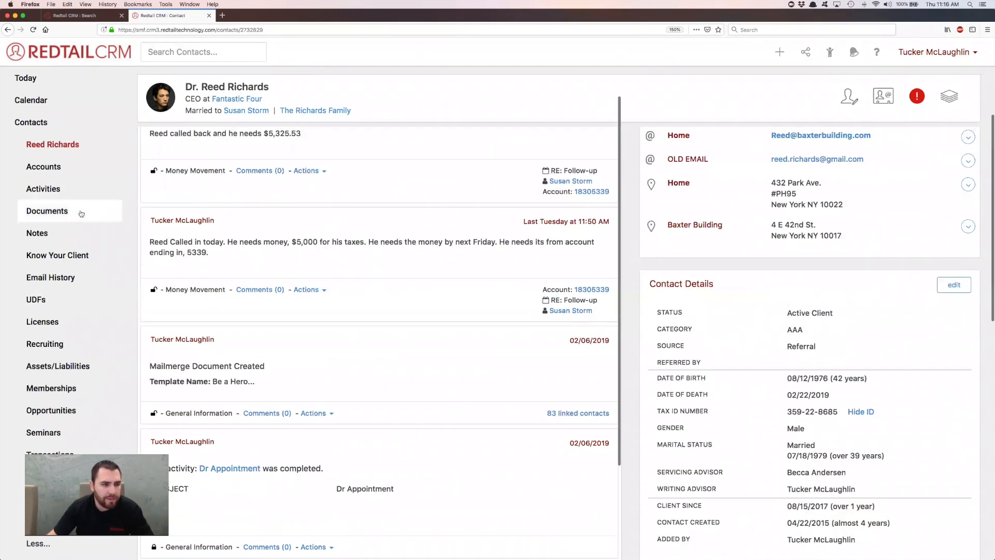
{"action": "scroll", "coordinate": [82, 213], "scroll_direction": "down", "scroll_amount": 3}
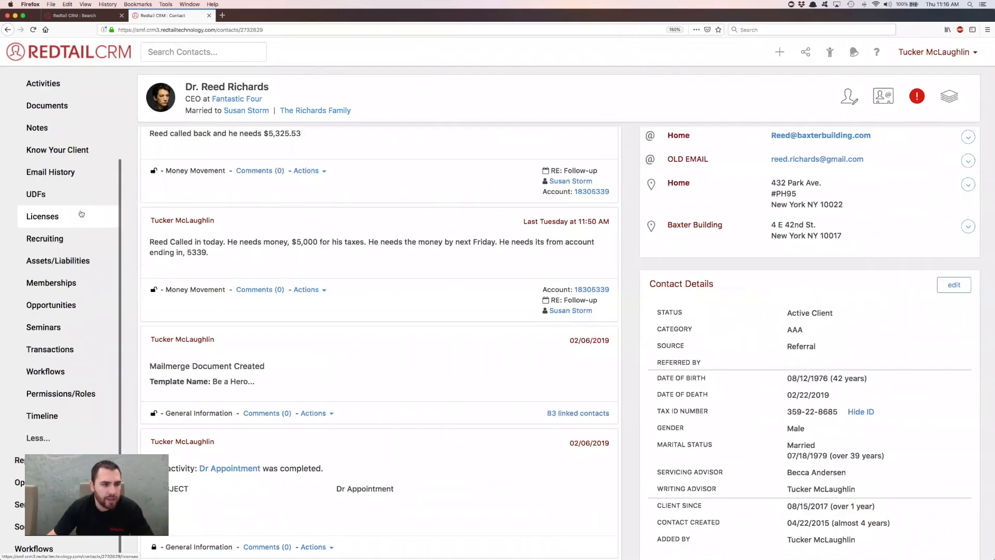
{"action": "left_click", "coordinate": [51, 285]}
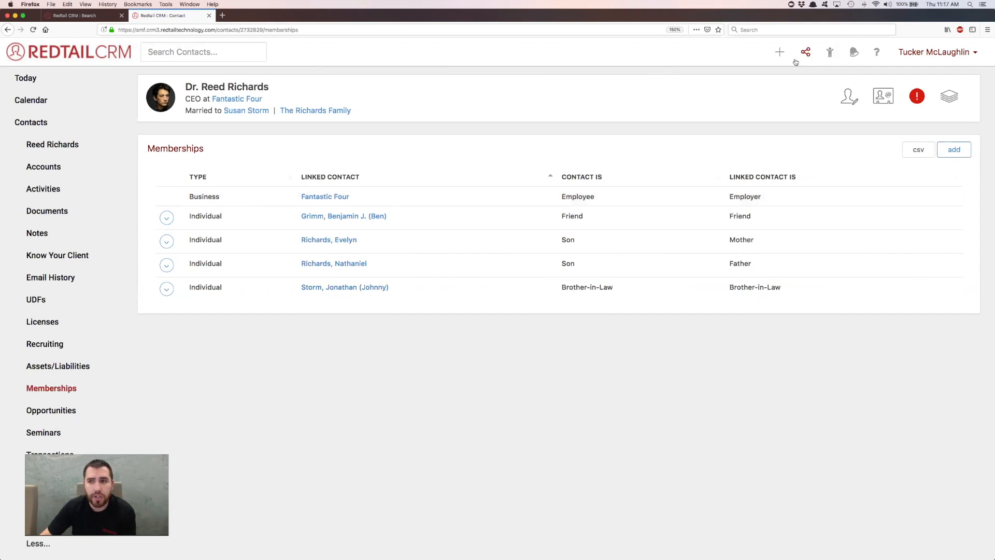
{"action": "left_click", "coordinate": [851, 102]}
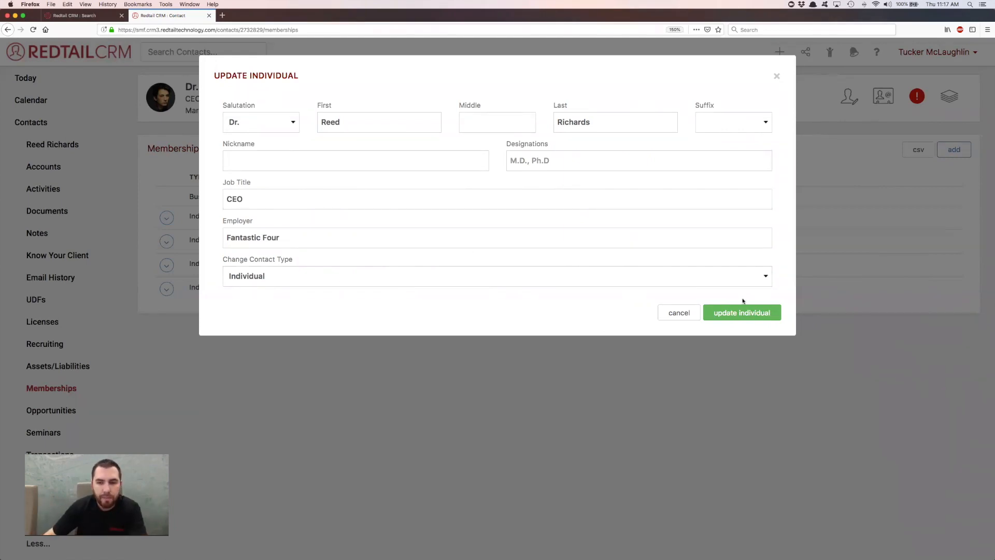
{"action": "left_click", "coordinate": [668, 314]}
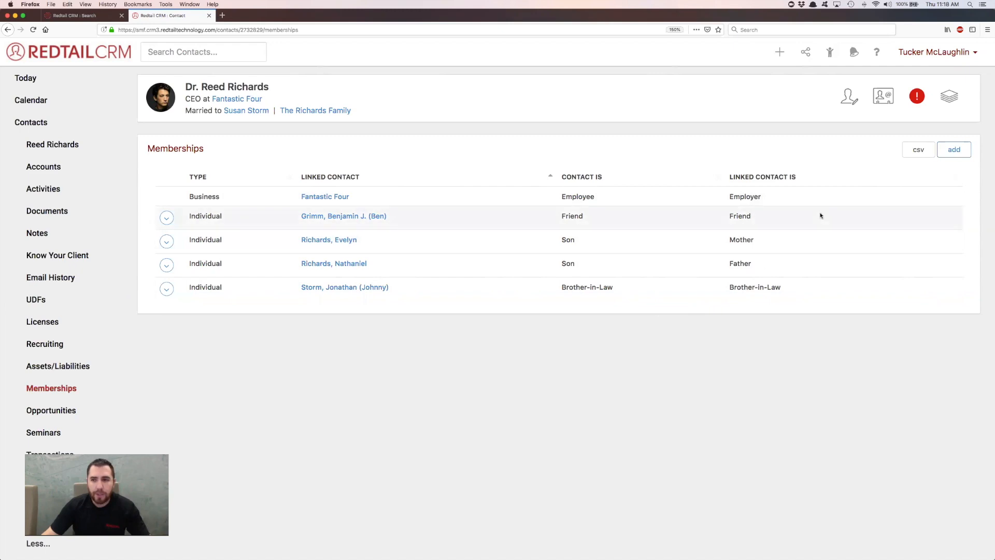
- Start a new membership and choose the contact nicknamed "Batman" as the linked contact
{"action": "left_click", "coordinate": [949, 150]}
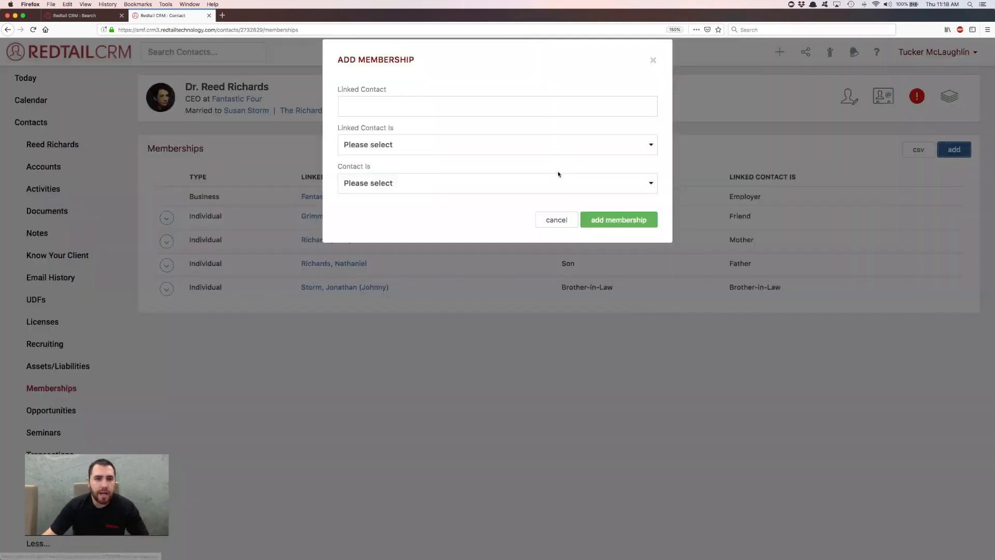
{"action": "left_click", "coordinate": [370, 117]}
{"action": "type", "text": "Batman"}
{"action": "key", "text": "BackSpace"}
{"action": "key", "text": "BackSpace"}
{"action": "key", "text": "BackSpace"}
{"action": "key", "text": "BackSpace"}
{"action": "key", "text": "BackSpace"}
{"action": "key", "text": "BackSpace"}
{"action": "type", "text": "Bruce"}
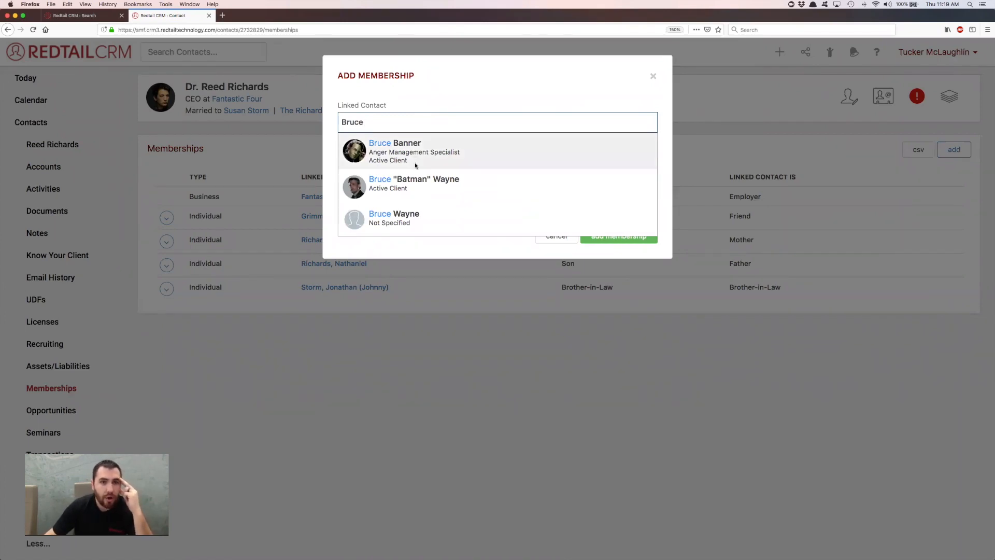
{"action": "left_click", "coordinate": [436, 185]}
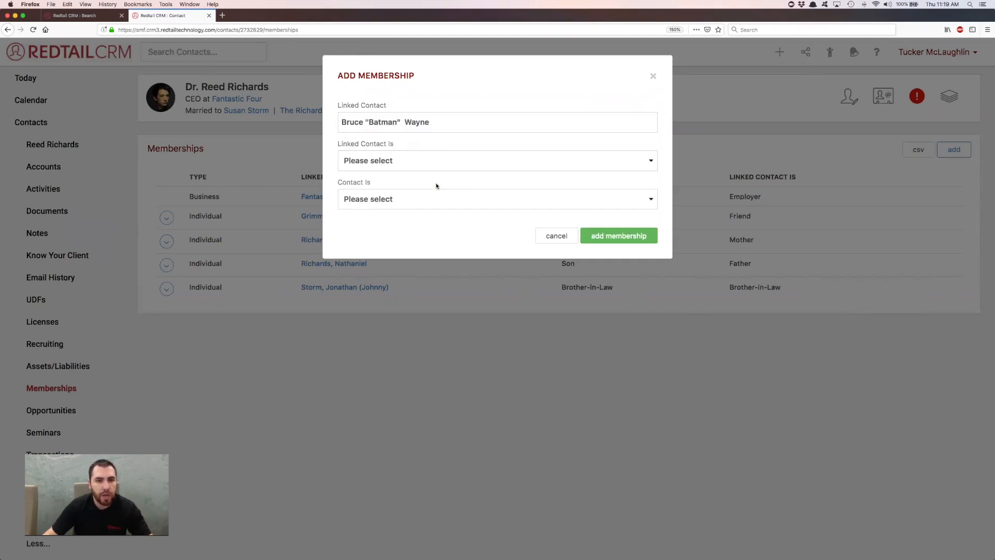
- Set the linked contact's relationship in the new membership to Friend
{"action": "left_click", "coordinate": [377, 161]}
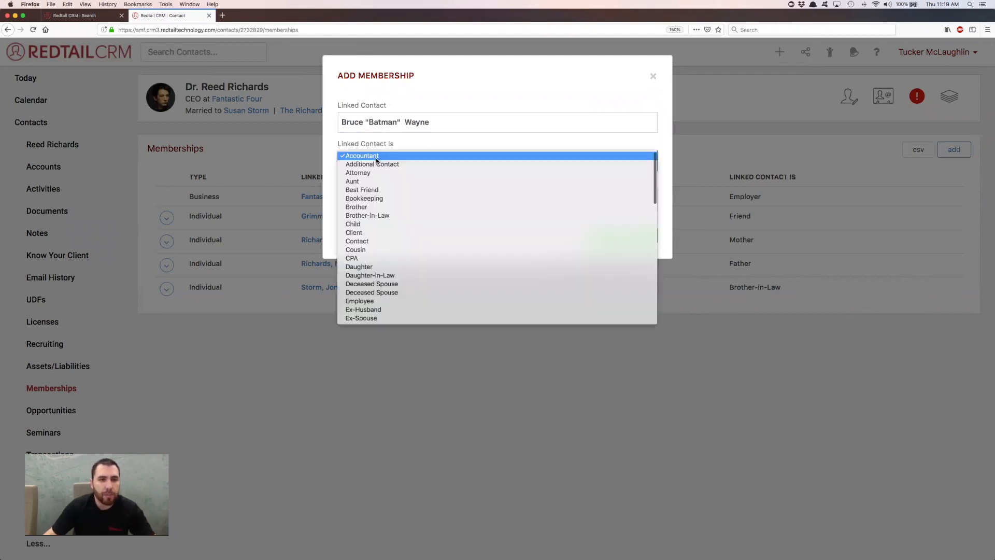
{"action": "left_click", "coordinate": [412, 150]}
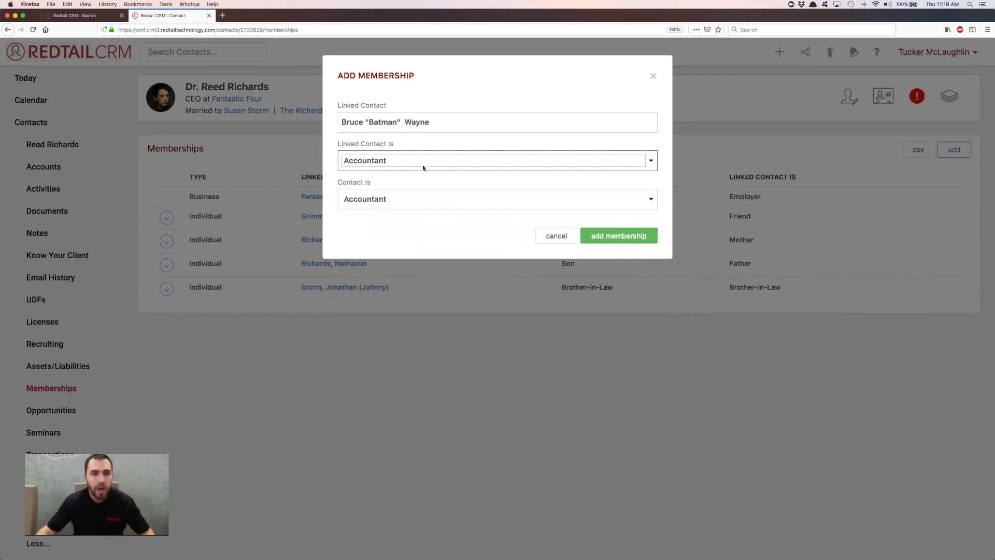
{"action": "left_click", "coordinate": [393, 161]}
{"action": "scroll", "coordinate": [423, 207], "scroll_direction": "down", "scroll_amount": 10}
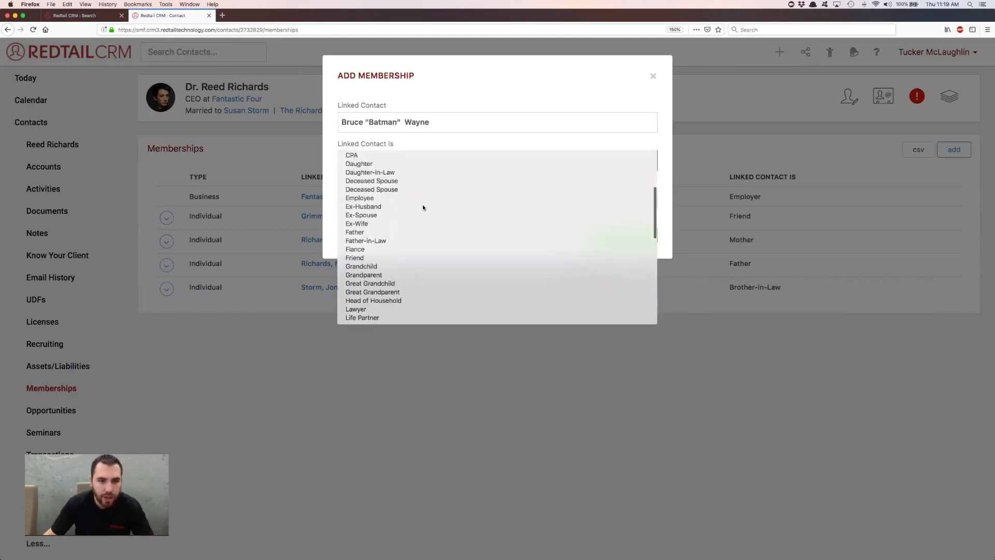
{"action": "scroll", "coordinate": [423, 207], "scroll_direction": "down", "scroll_amount": 6}
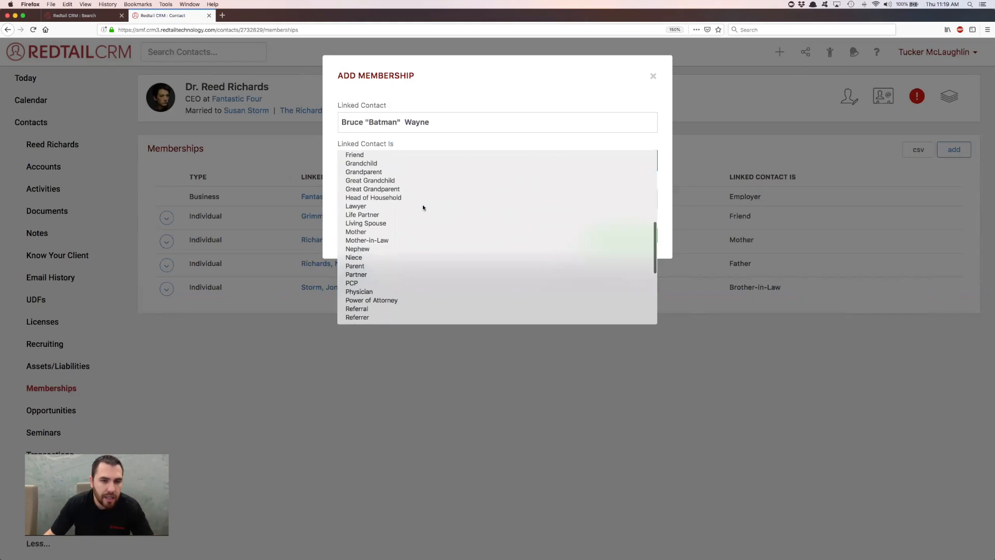
{"action": "scroll", "coordinate": [423, 207], "scroll_direction": "up", "scroll_amount": 15}
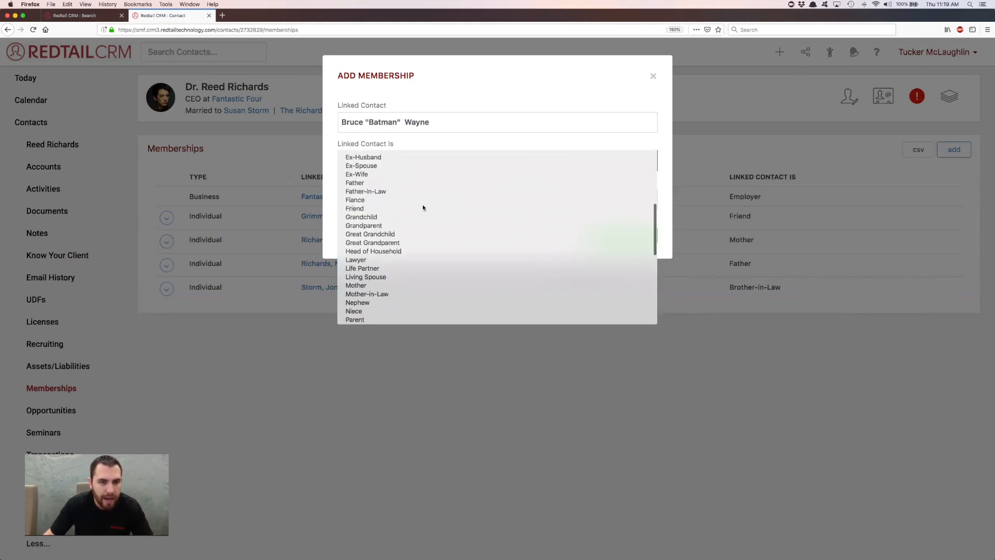
{"action": "scroll", "coordinate": [423, 207], "scroll_direction": "up", "scroll_amount": 2}
{"action": "scroll", "coordinate": [397, 208], "scroll_direction": "down", "scroll_amount": 3}
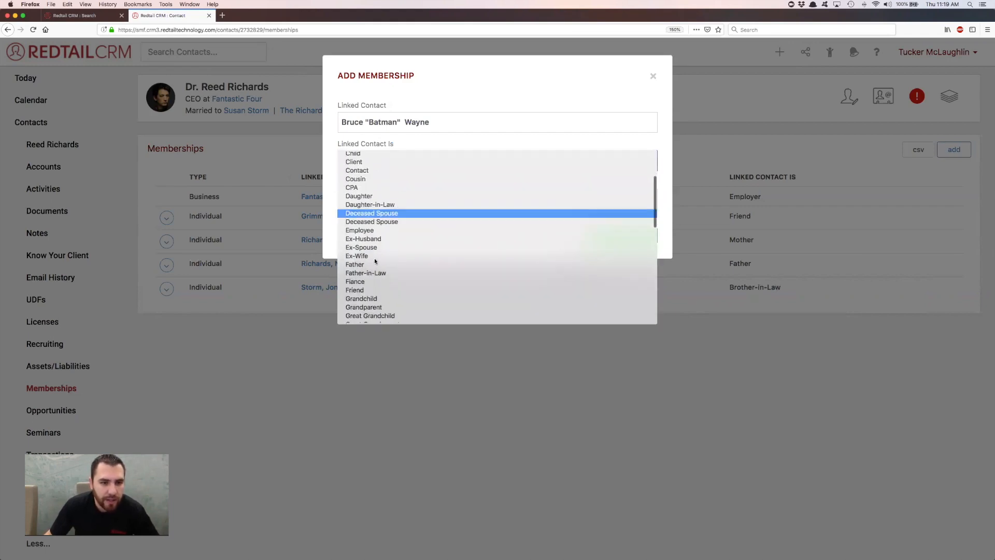
{"action": "left_click", "coordinate": [363, 290]}
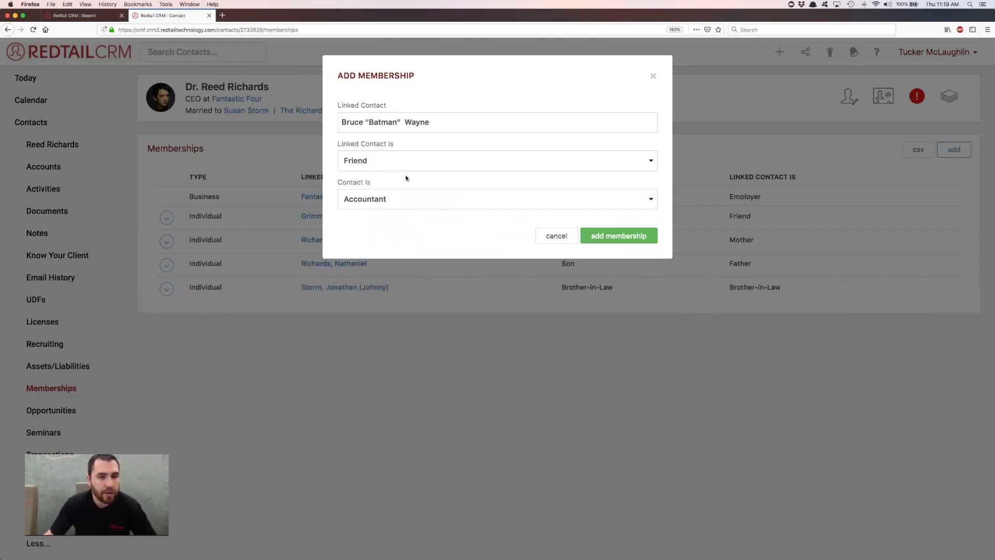
- Set the contact's own relationship to Friend and add the membership
{"action": "left_click", "coordinate": [375, 200]}
{"action": "scroll", "coordinate": [435, 282], "scroll_direction": "down", "scroll_amount": 5}
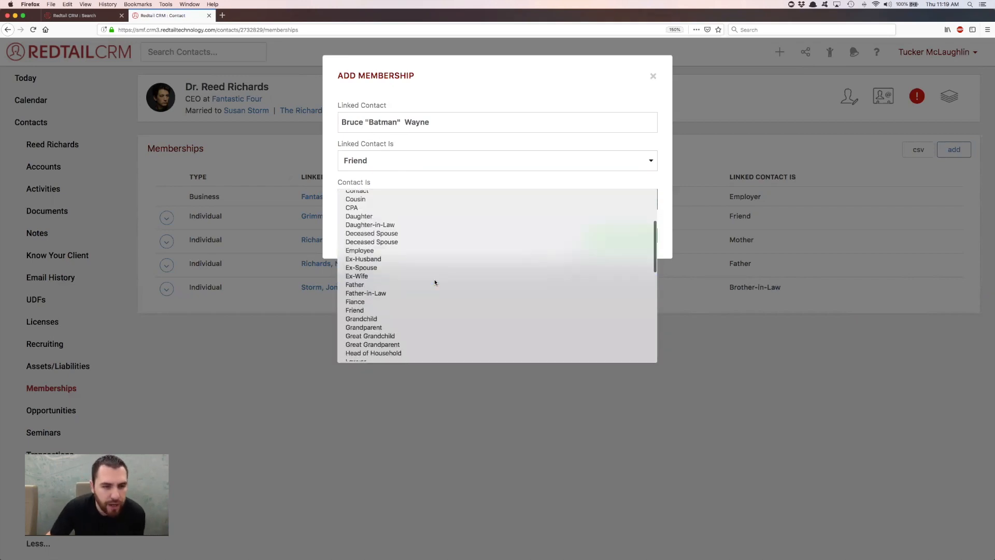
{"action": "left_click", "coordinate": [388, 311]}
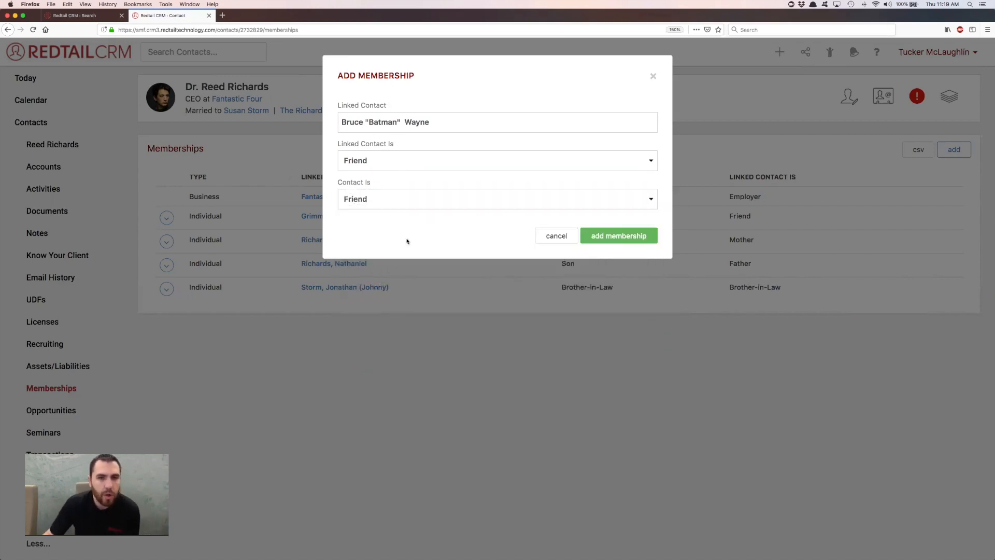
{"action": "left_click", "coordinate": [618, 236]}
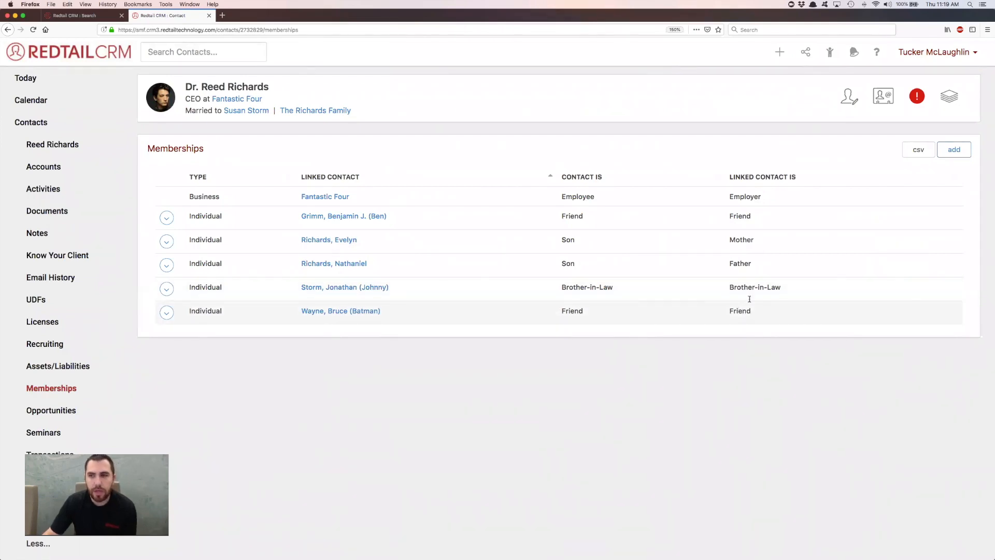
{"action": "left_click", "coordinate": [959, 153]}
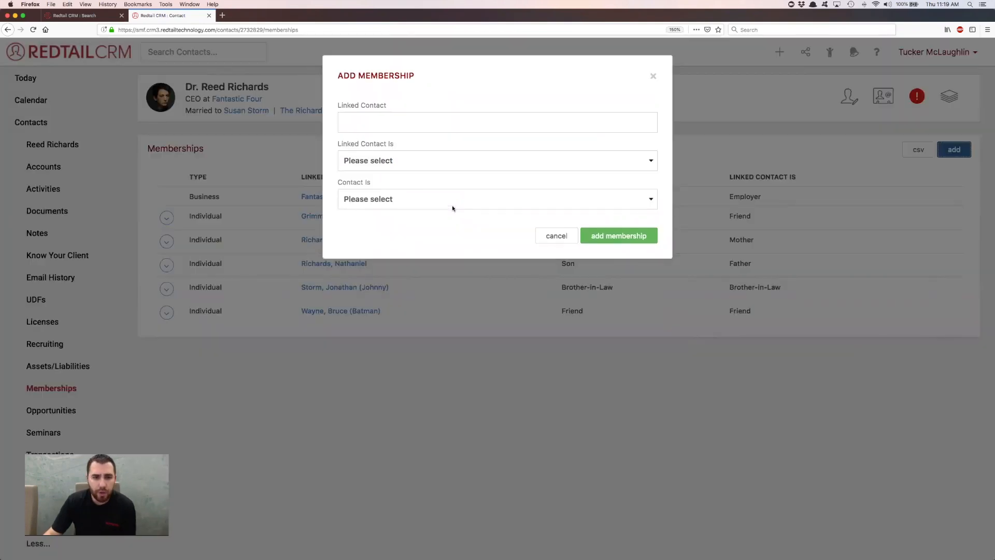
{"action": "left_click", "coordinate": [387, 165]}
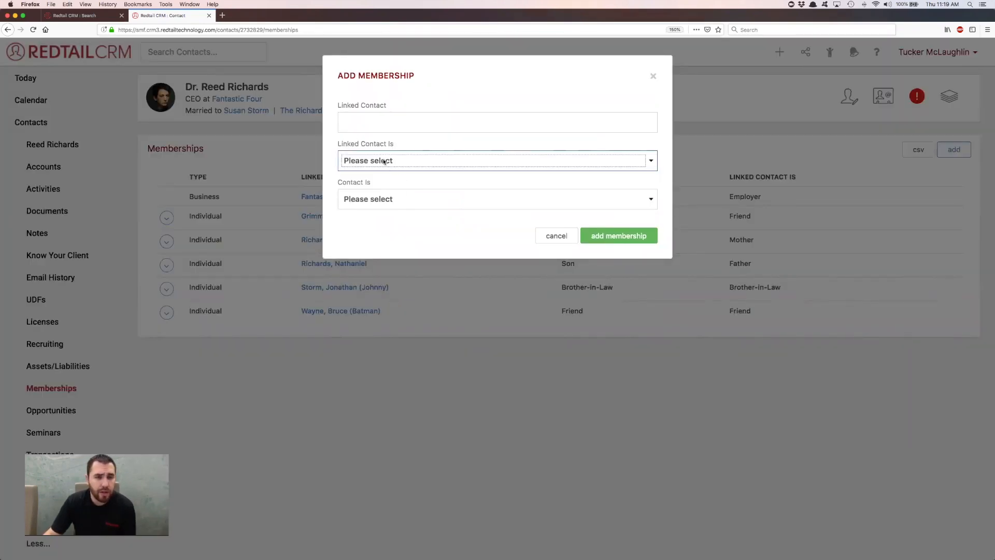
{"action": "left_click", "coordinate": [565, 239]}
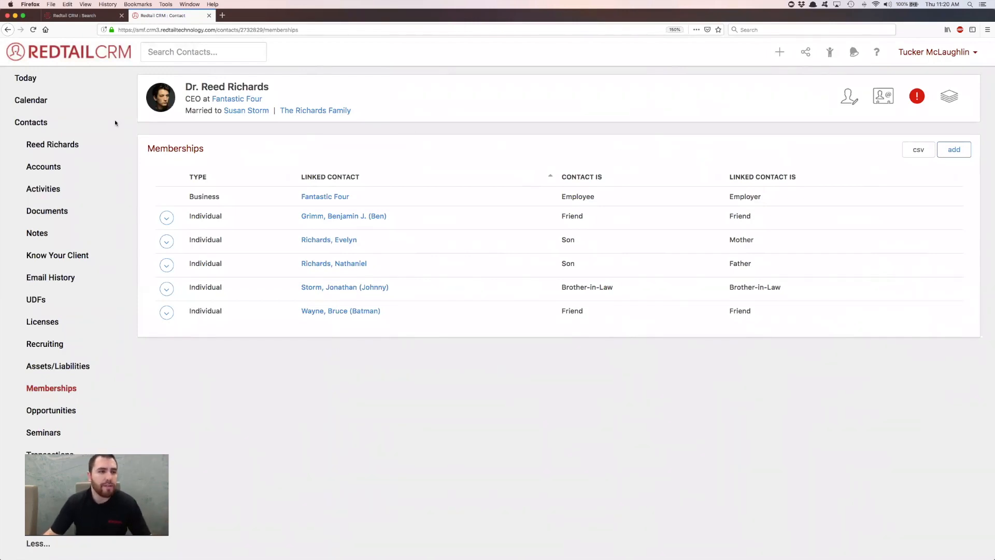
- Open account management in a new browser tab and go to the Membership Codes among the database lists
{"action": "left_click", "coordinate": [922, 57]}
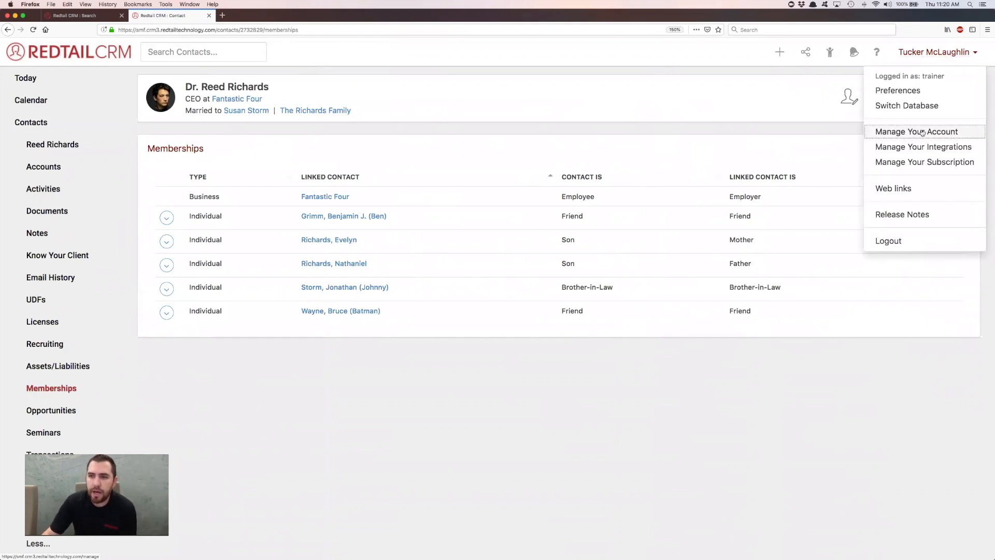
{"action": "right_click", "coordinate": [899, 135]}
{"action": "left_click", "coordinate": [899, 135]}
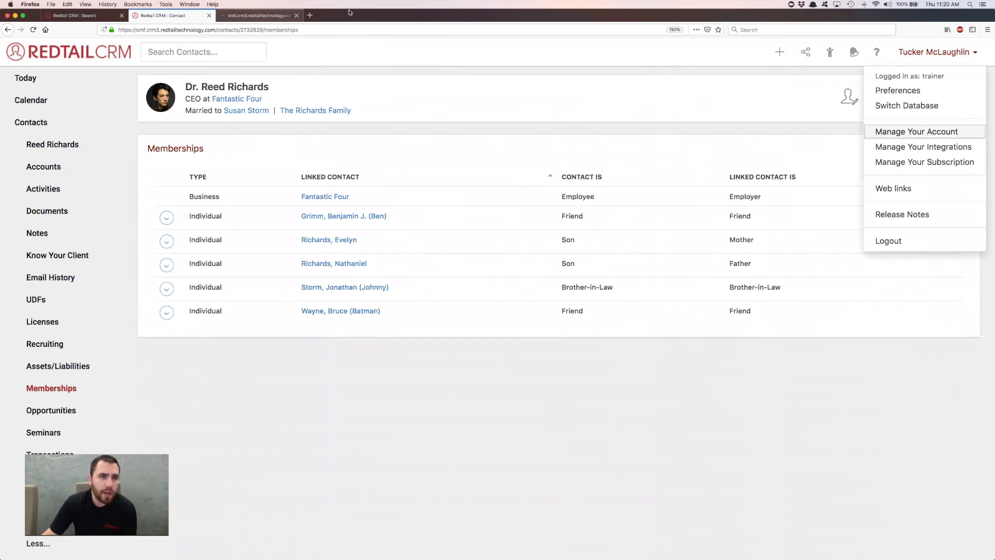
{"action": "key", "text": "ctrl+Tab"}
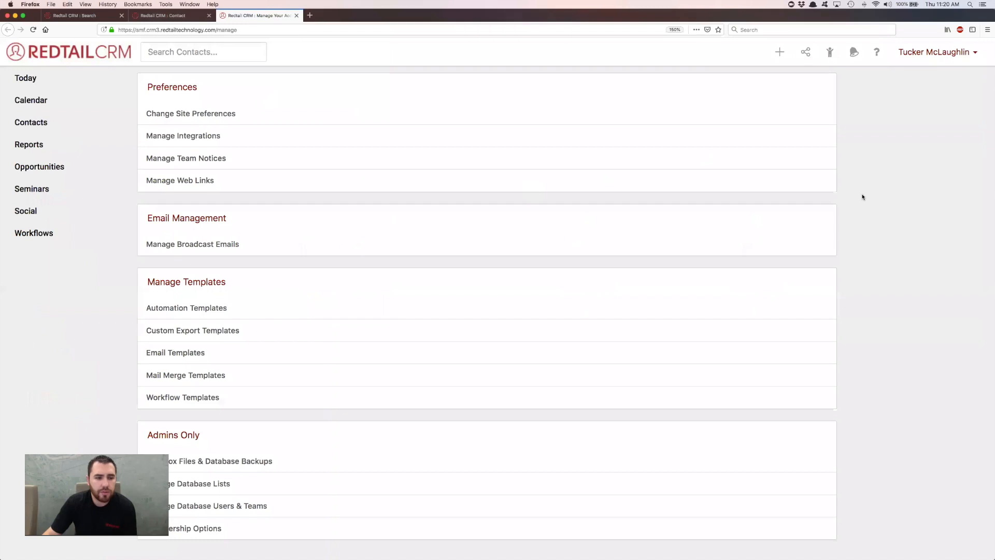
{"action": "left_click", "coordinate": [201, 484]}
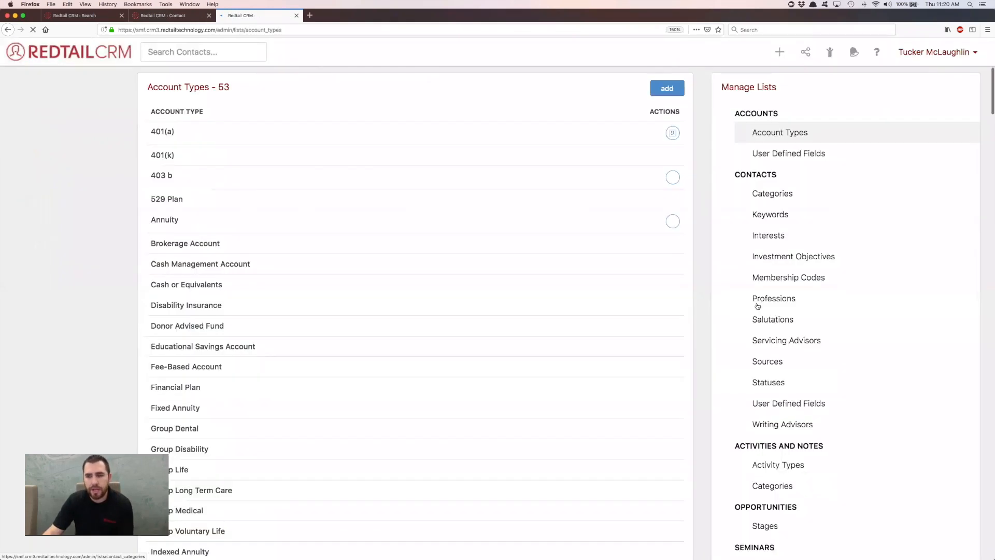
{"action": "left_click", "coordinate": [784, 279]}
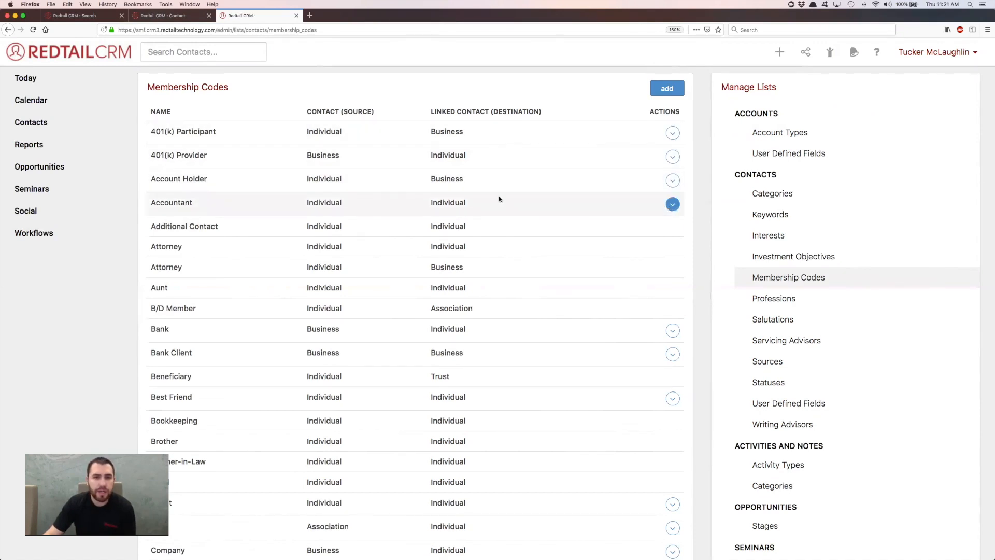
- Start a new membership code with Individual as both the source and linked contact types, and cancel it without saving
{"action": "left_click", "coordinate": [673, 89]}
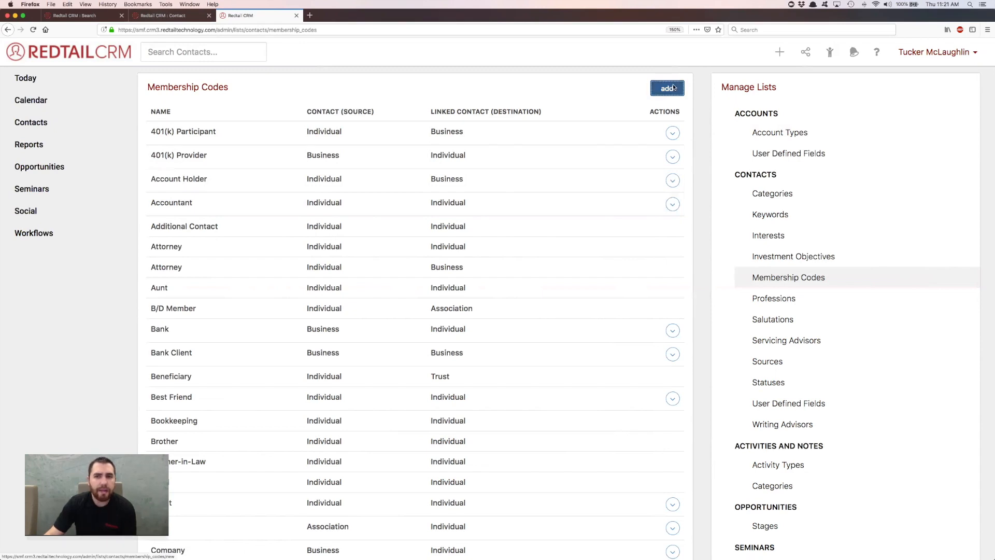
{"action": "key", "text": "Tab"}
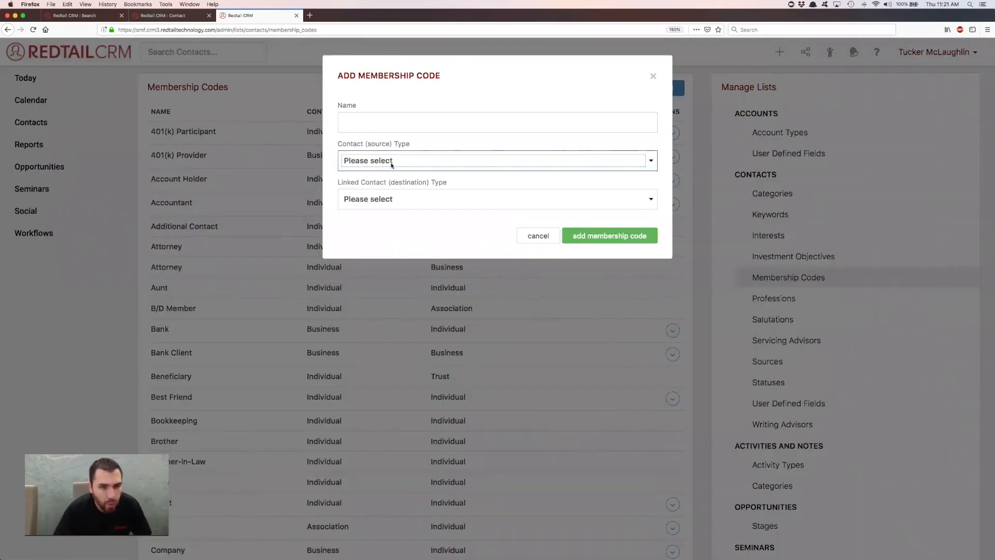
{"action": "left_click", "coordinate": [376, 153]}
{"action": "left_click", "coordinate": [364, 121]}
{"action": "left_click", "coordinate": [364, 121]}
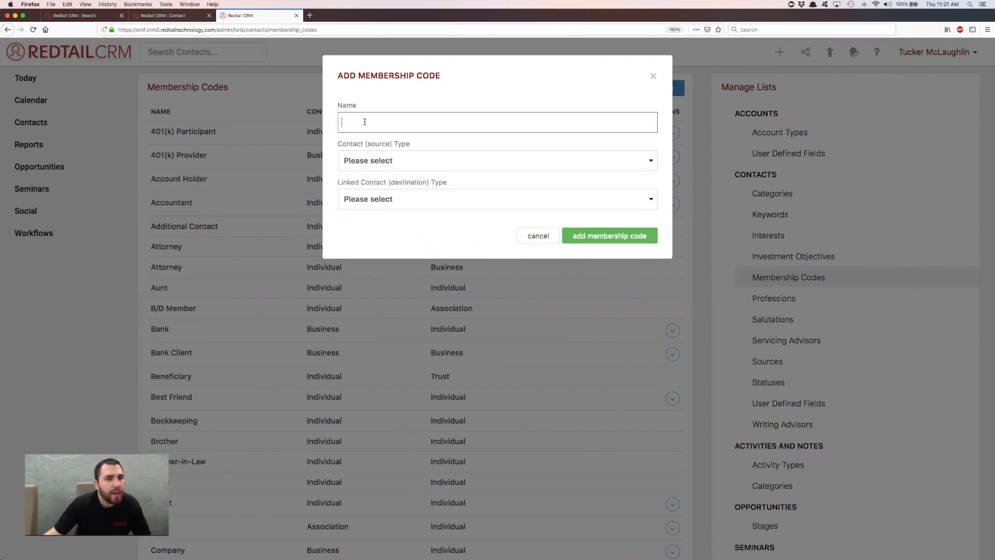
{"action": "left_click", "coordinate": [416, 163]}
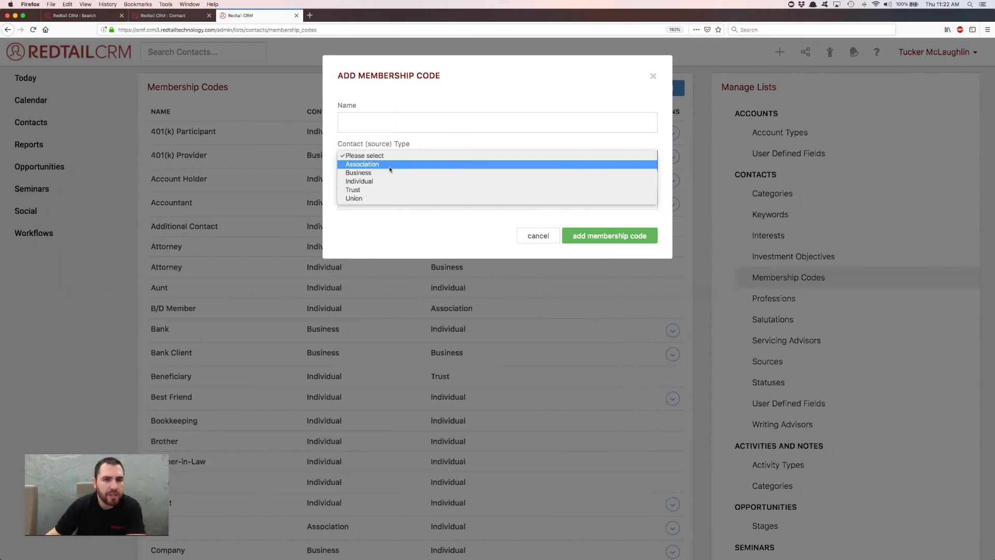
{"action": "left_click", "coordinate": [371, 181]}
{"action": "left_click", "coordinate": [386, 200]}
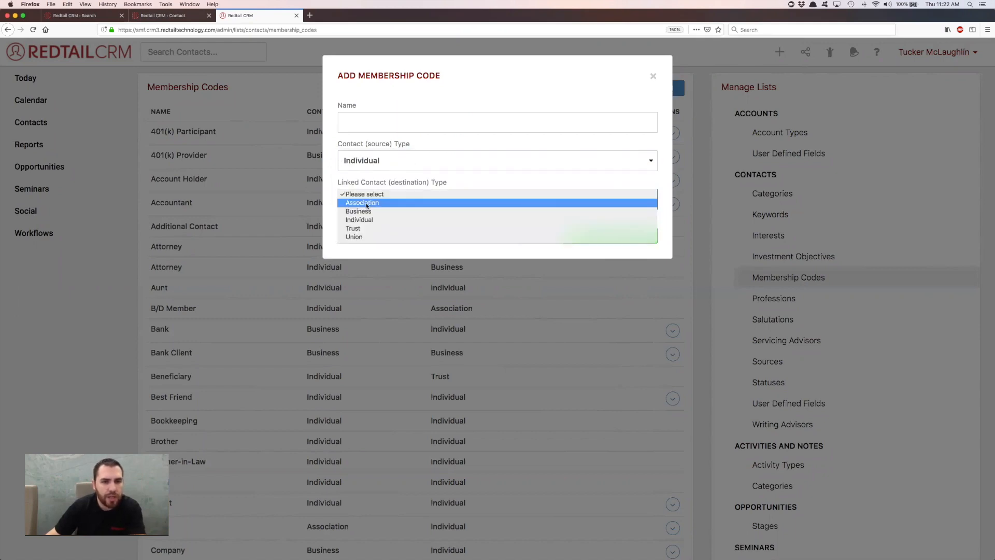
{"action": "left_click", "coordinate": [404, 219]}
{"action": "left_click", "coordinate": [428, 247]}
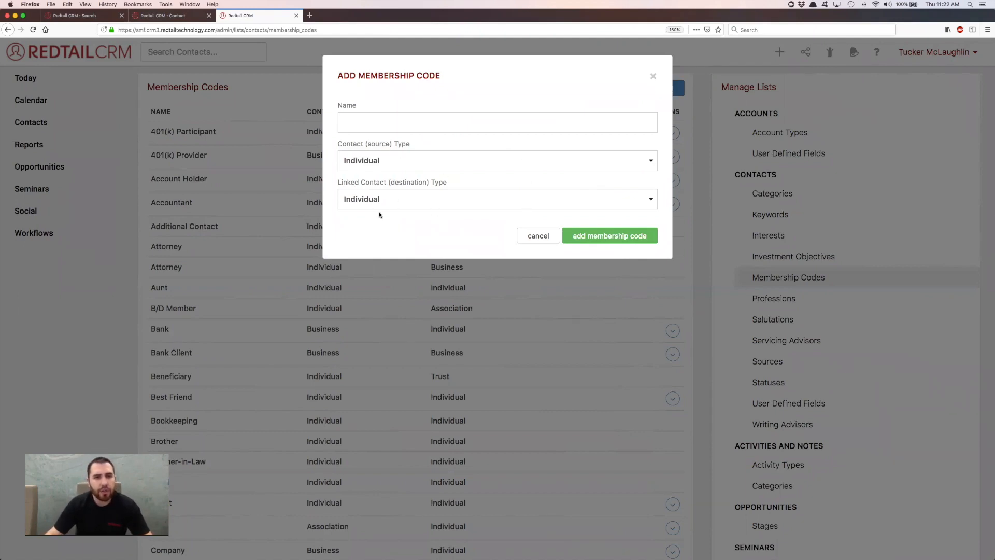
{"action": "left_click", "coordinate": [540, 238]}
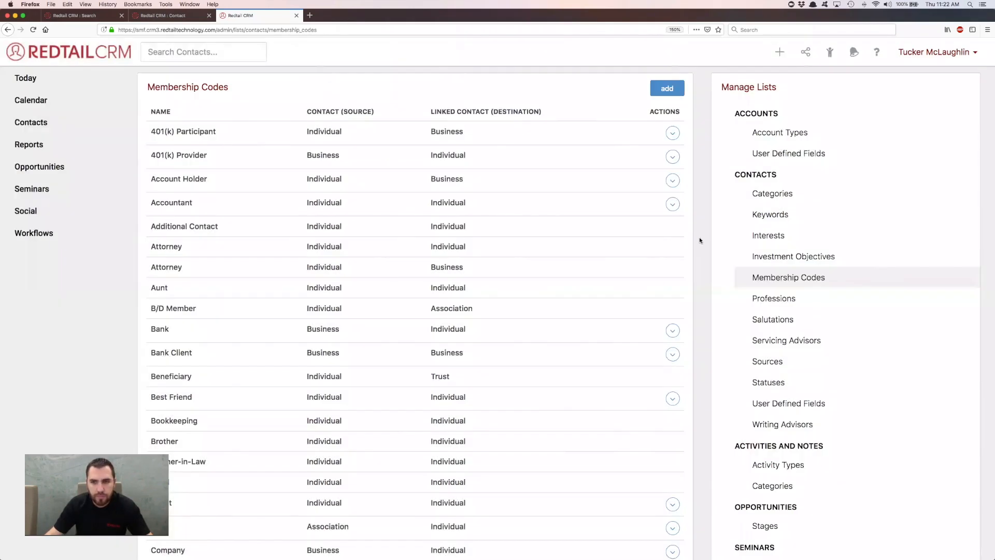
- Return to the contact's memberships page and close the open account menu
{"action": "left_click", "coordinate": [163, 15]}
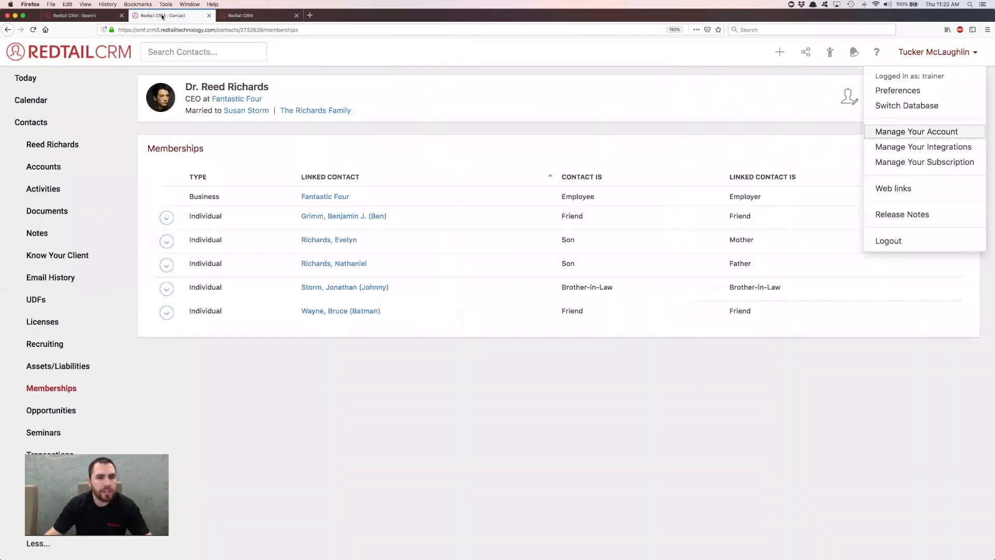
{"action": "left_click", "coordinate": [464, 150]}
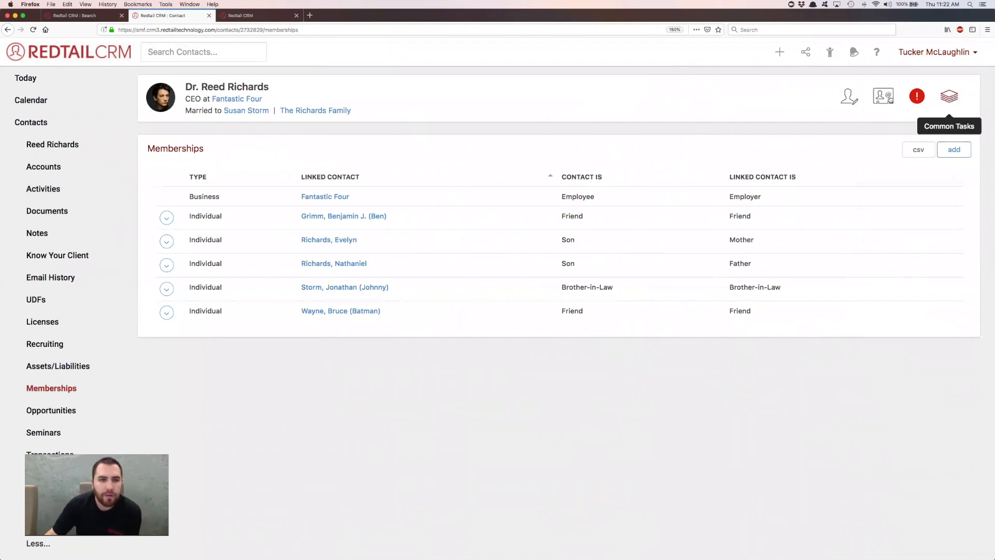
- Run the Membership Report from the contact's common tasks and open the PDF with Preview
{"action": "left_click", "coordinate": [44, 147]}
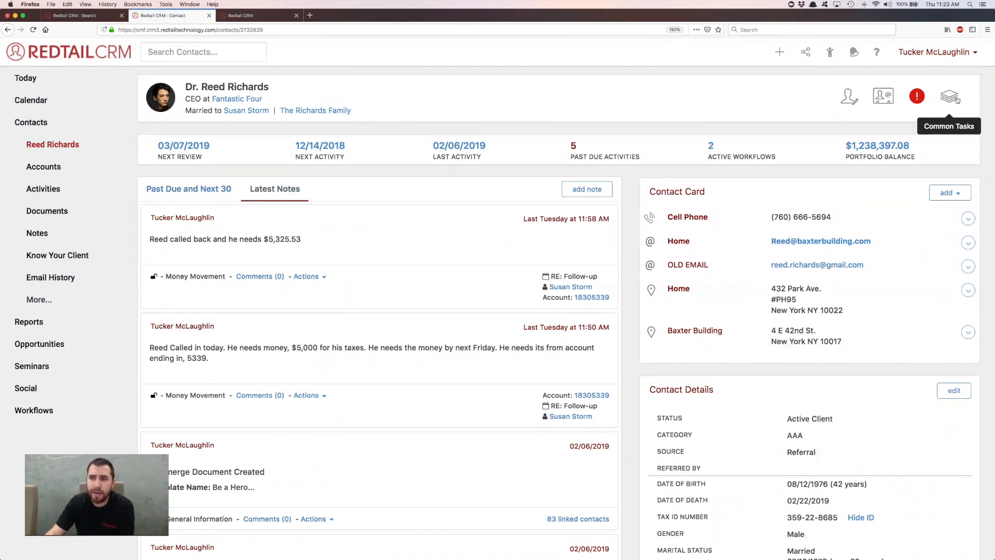
{"action": "left_click", "coordinate": [953, 100]}
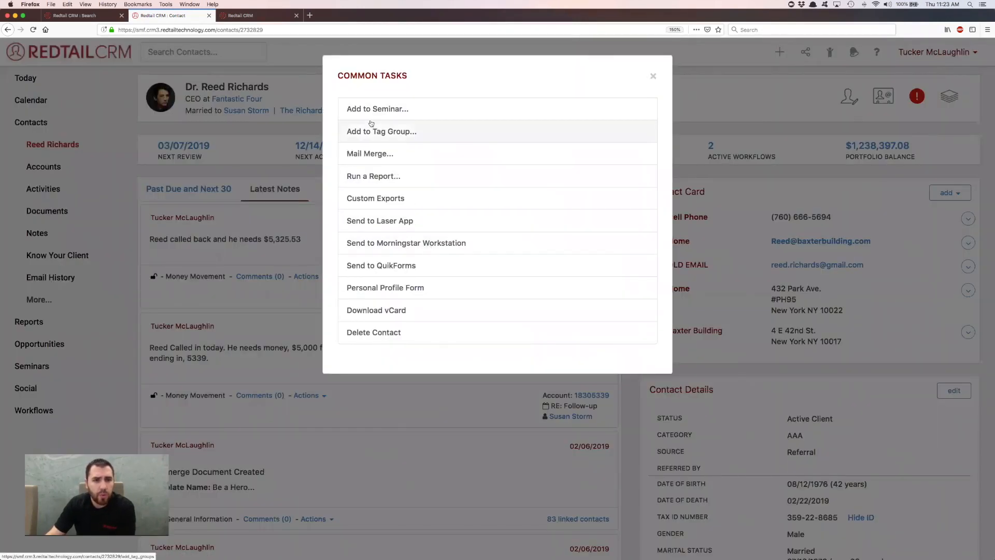
{"action": "left_click", "coordinate": [373, 181]}
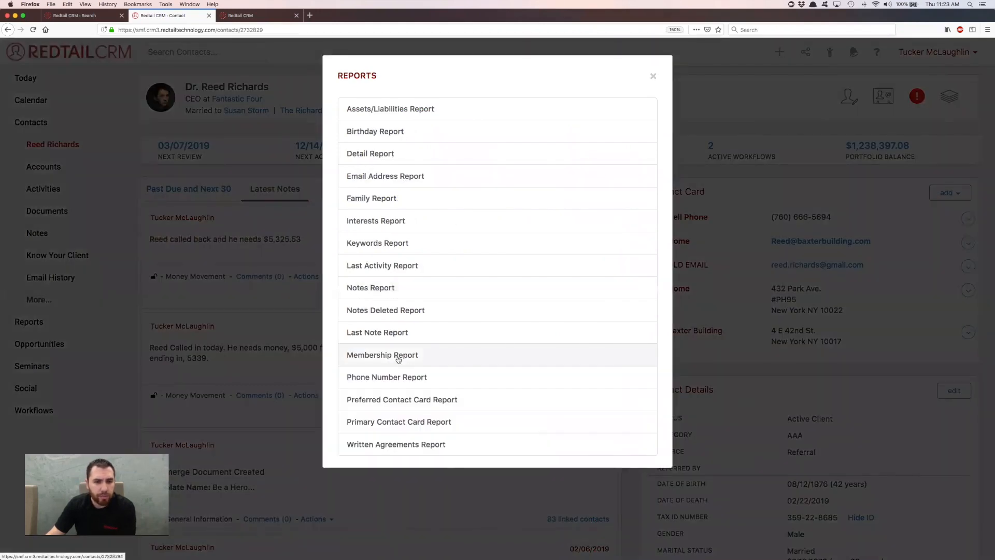
{"action": "left_click", "coordinate": [397, 357]}
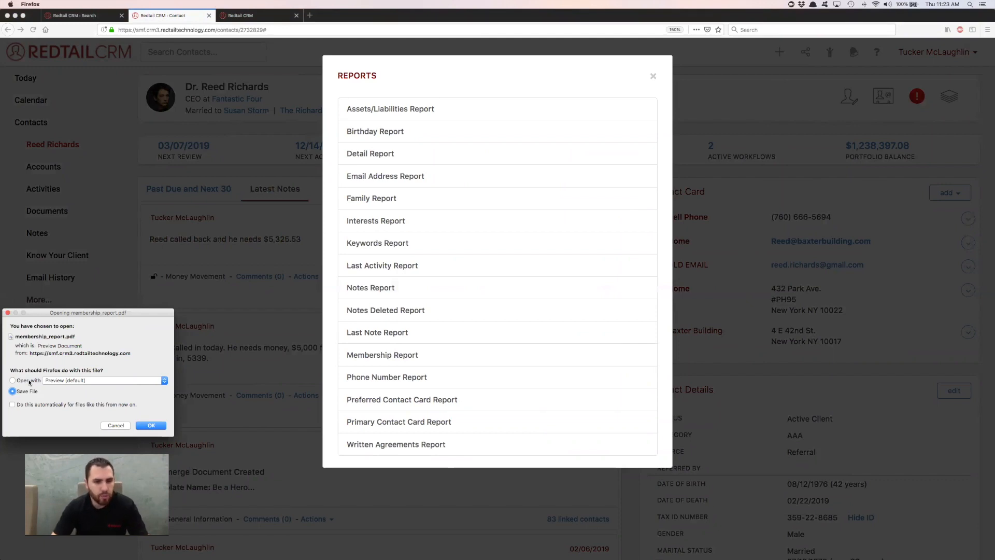
{"action": "left_click", "coordinate": [29, 382]}
{"action": "left_click", "coordinate": [151, 425]}
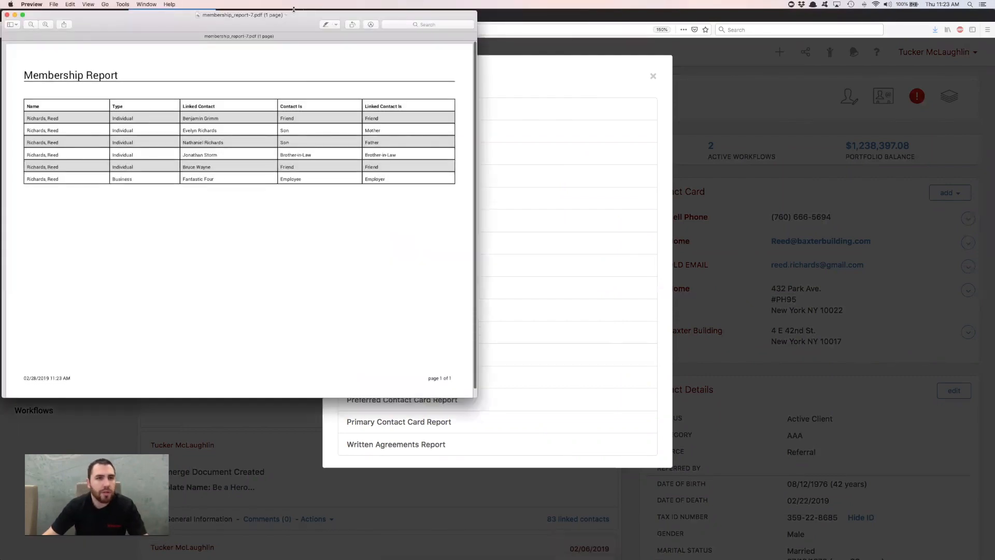
- Examine the membership report, then close it together with the report list and common tasks
{"action": "left_click_drag", "start_coordinate": [293, 12], "coordinate": [542, 127]}
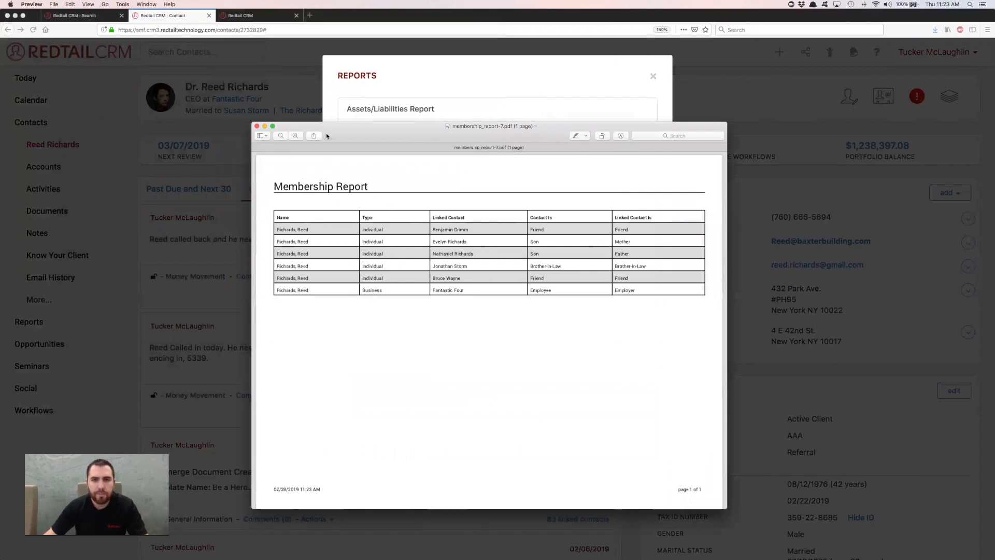
{"action": "left_click", "coordinate": [258, 126]}
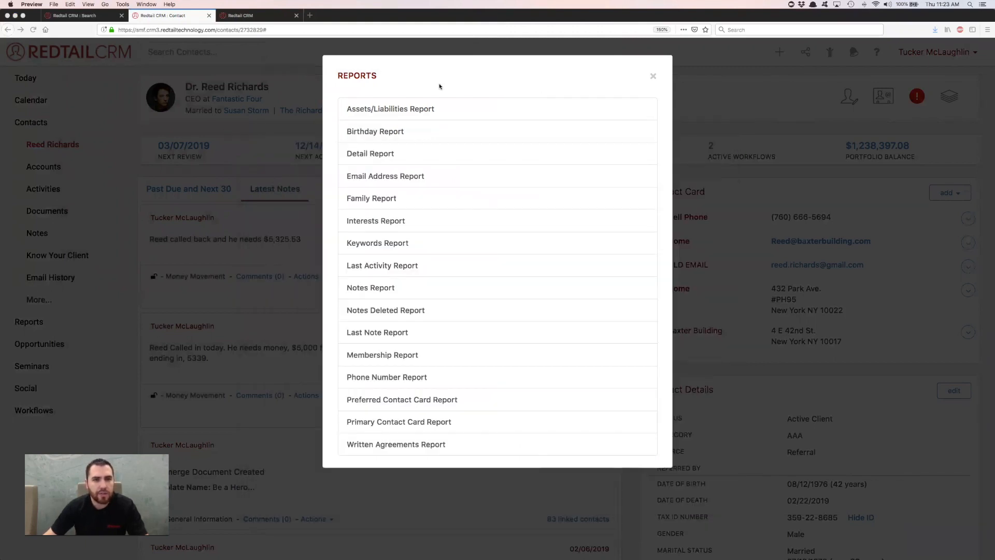
{"action": "left_click", "coordinate": [652, 77]}
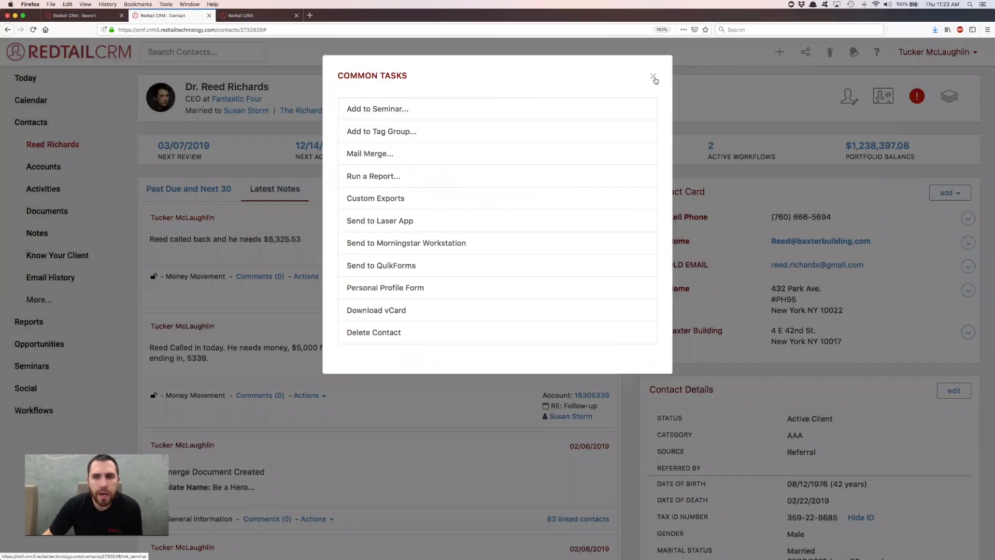
{"action": "left_click", "coordinate": [653, 78]}
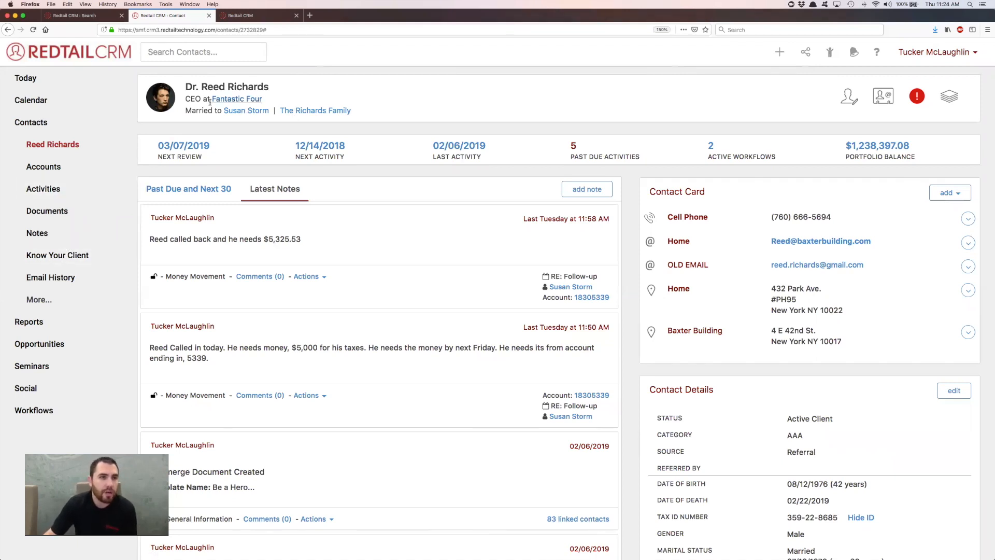
- Open the contact's Know Your Client professional information and examine the Professional Contacts section
{"action": "left_click", "coordinate": [61, 262]}
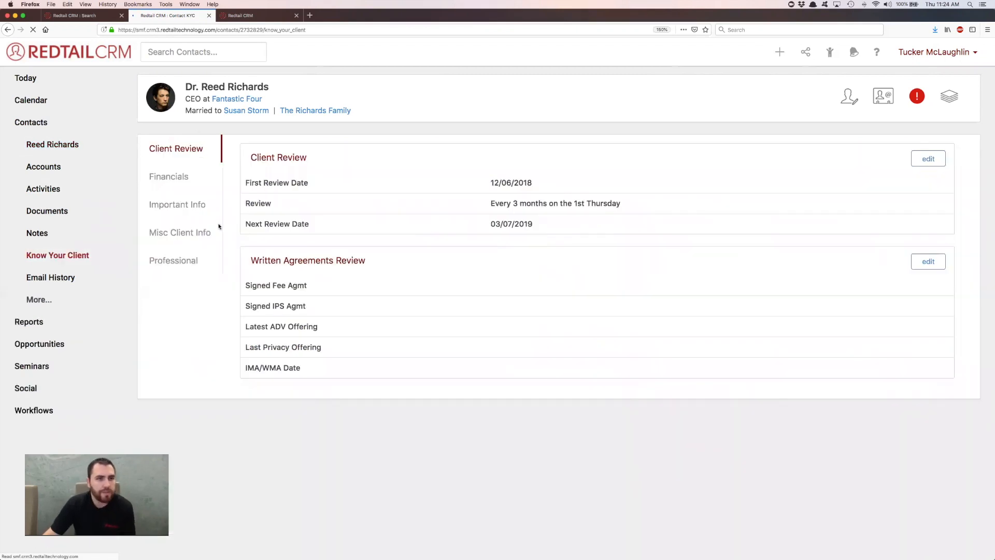
{"action": "left_click", "coordinate": [170, 265]}
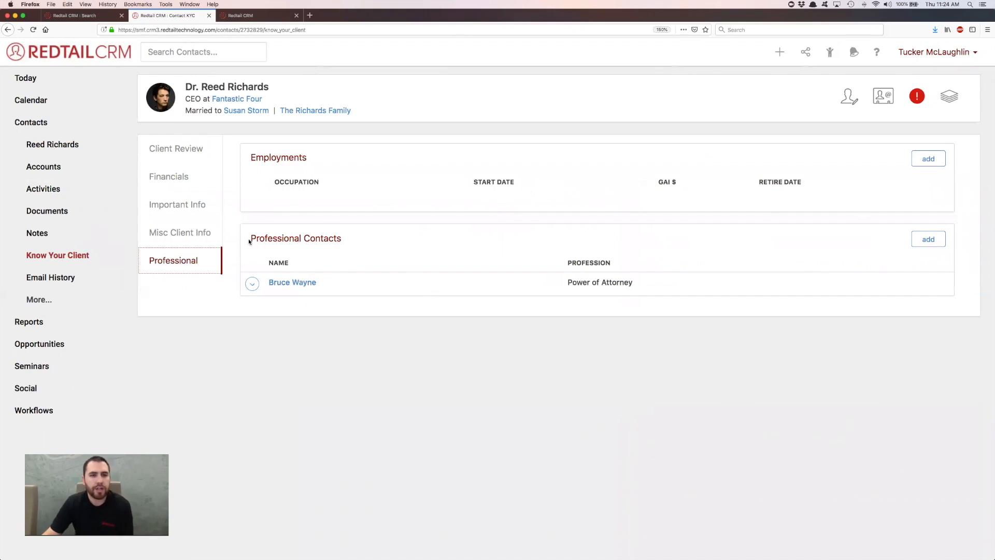
{"action": "left_click_drag", "start_coordinate": [249, 238], "coordinate": [348, 247]}
{"action": "left_click", "coordinate": [346, 241]}
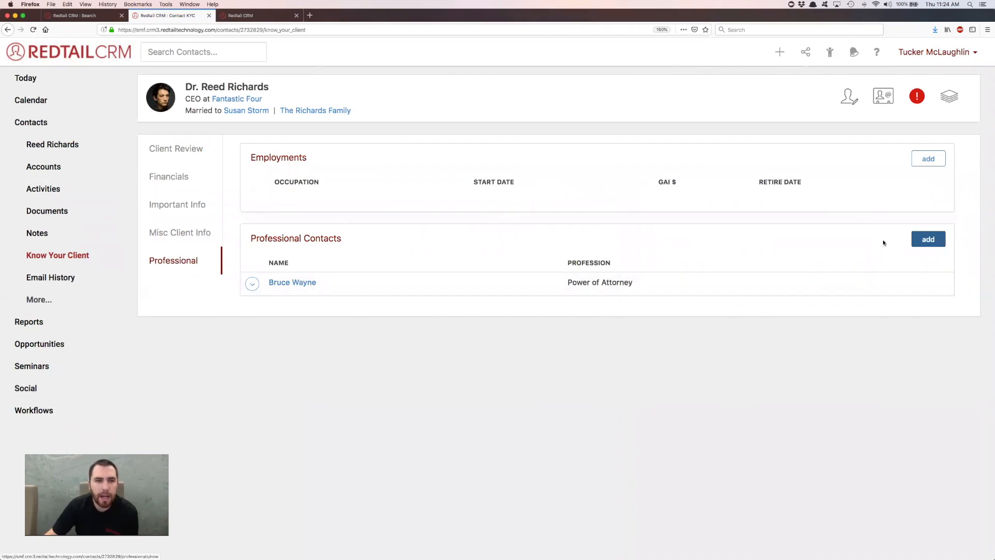
- Start a new professional contact and choose the existing Anger Management Specialist contact as the professional name
{"action": "left_click", "coordinate": [927, 244]}
{"action": "left_click", "coordinate": [429, 126]}
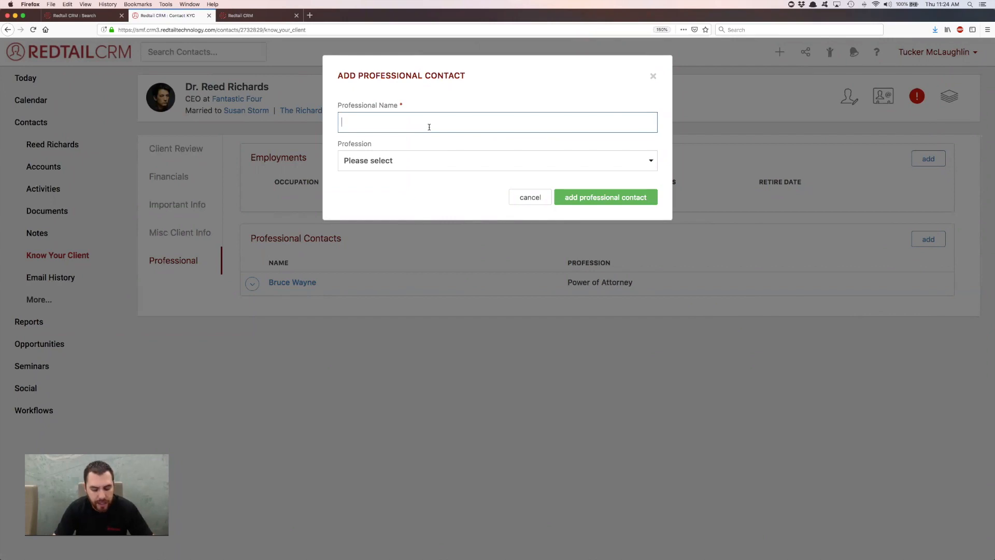
{"action": "type", "text": "Briuc"}
{"action": "key", "text": "BackSpace"}
{"action": "key", "text": "BackSpace"}
{"action": "key", "text": "BackSpace"}
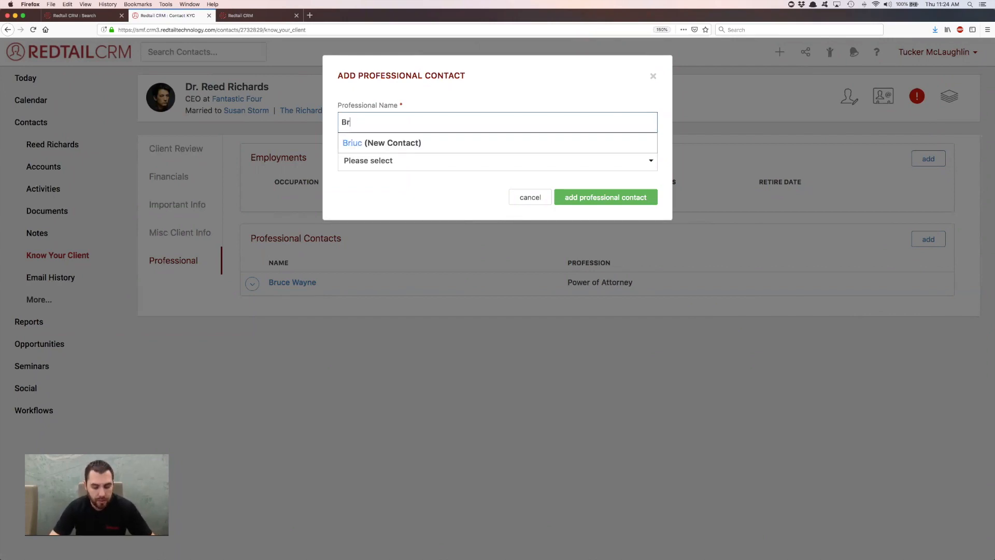
{"action": "type", "text": "uce"}
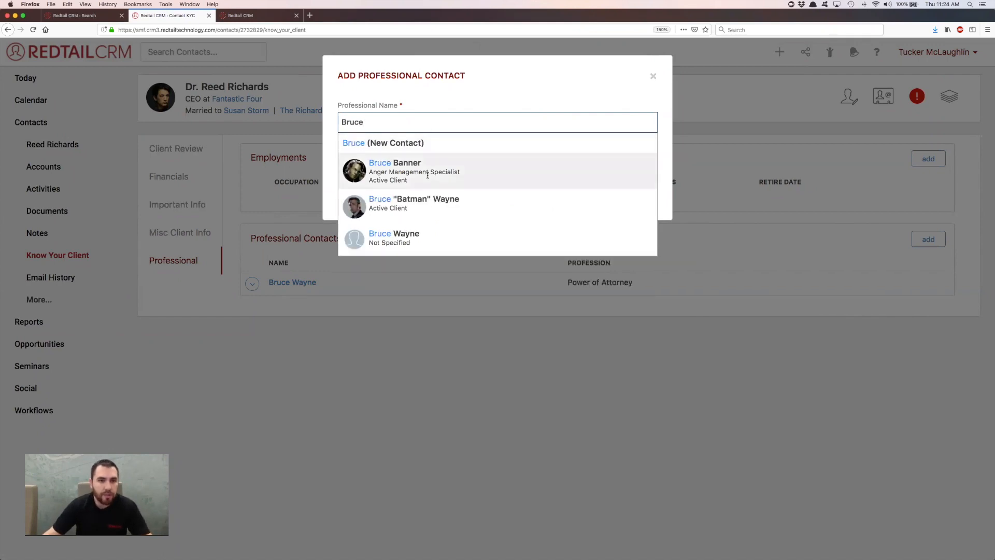
{"action": "left_click", "coordinate": [413, 175]}
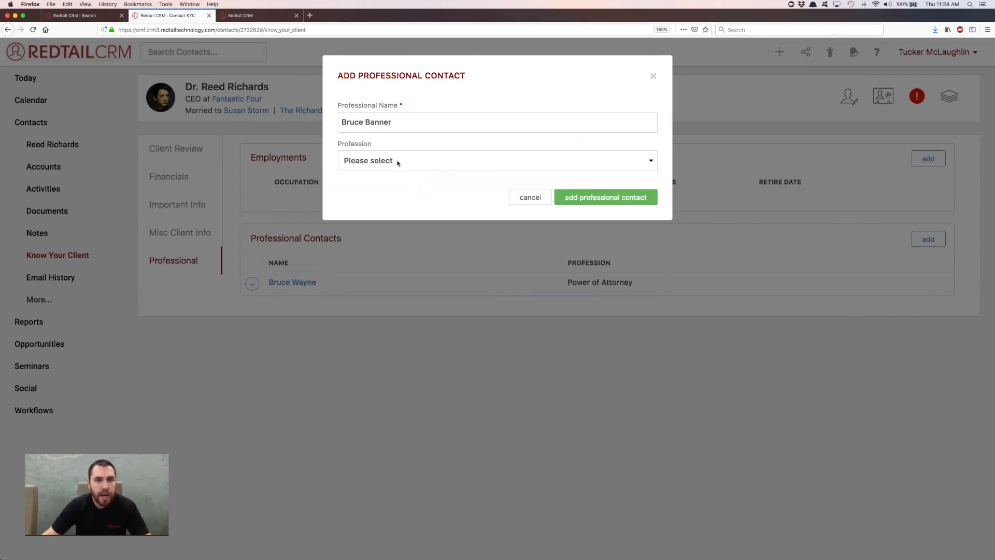
- Look through the available system and custom profession types, and cancel the new professional contact
{"action": "left_click", "coordinate": [397, 163]}
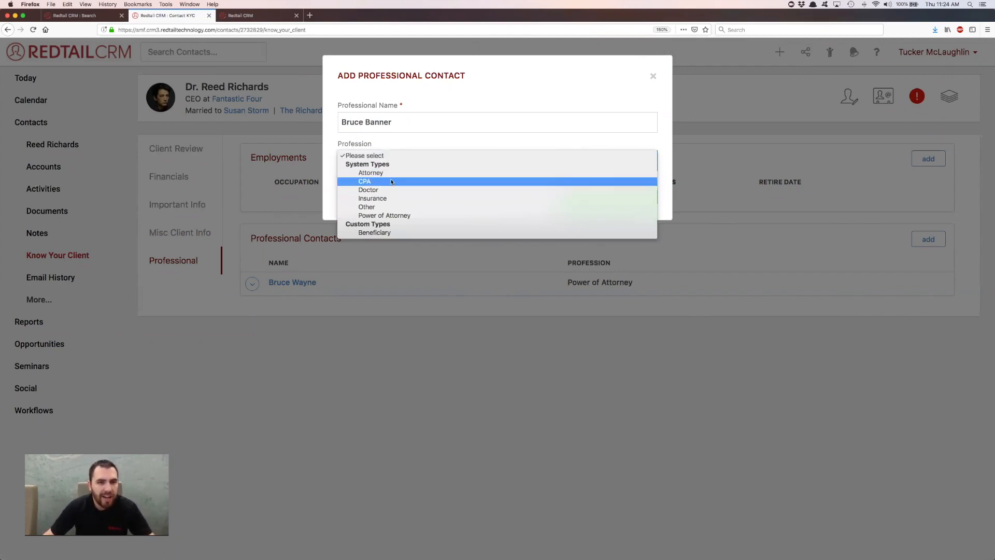
{"action": "left_click", "coordinate": [385, 155]}
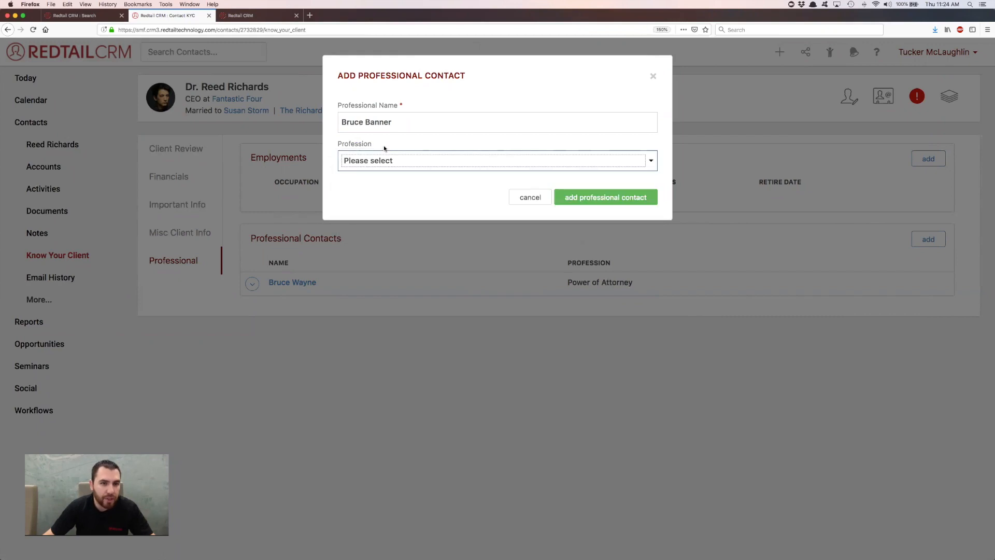
{"action": "left_click", "coordinate": [376, 162]}
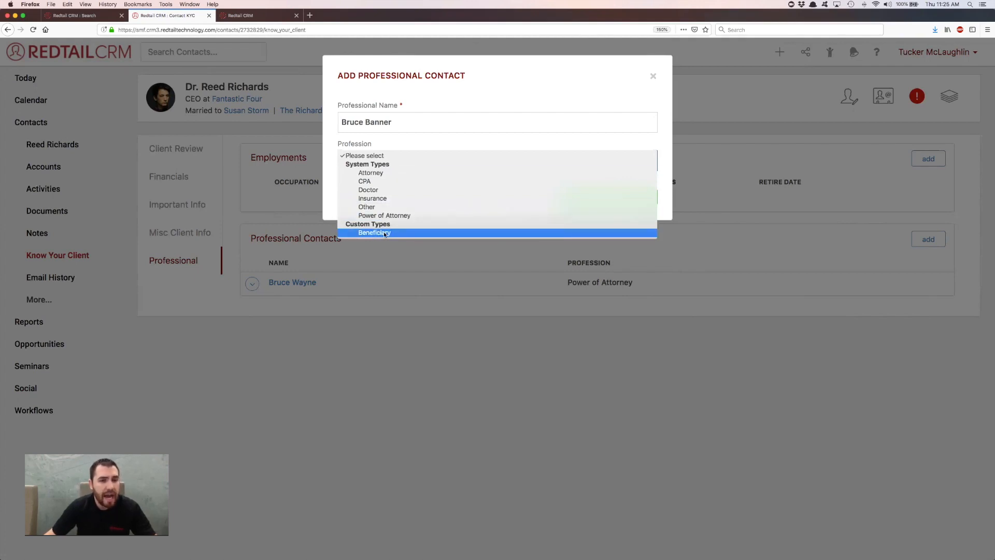
{"action": "left_click", "coordinate": [406, 145]}
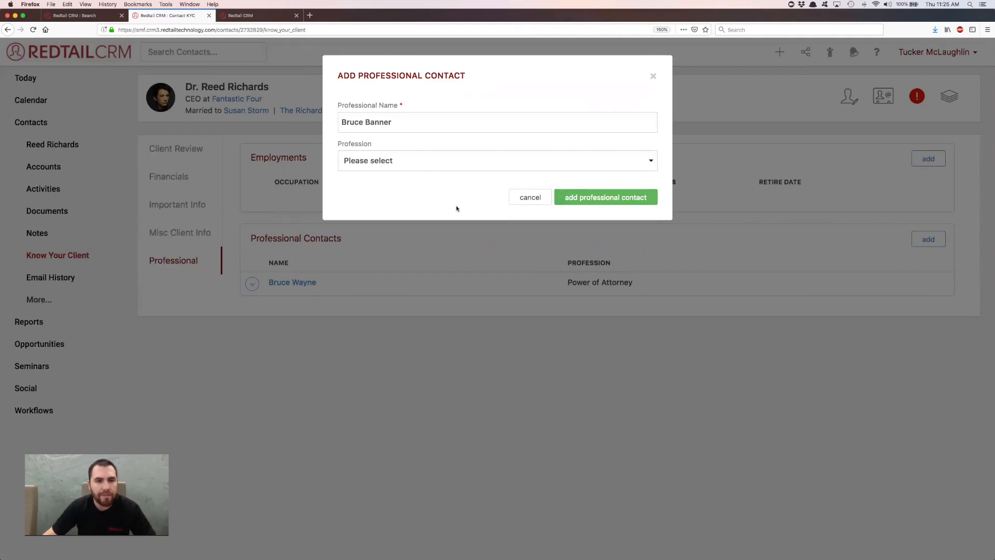
{"action": "left_click", "coordinate": [519, 202]}
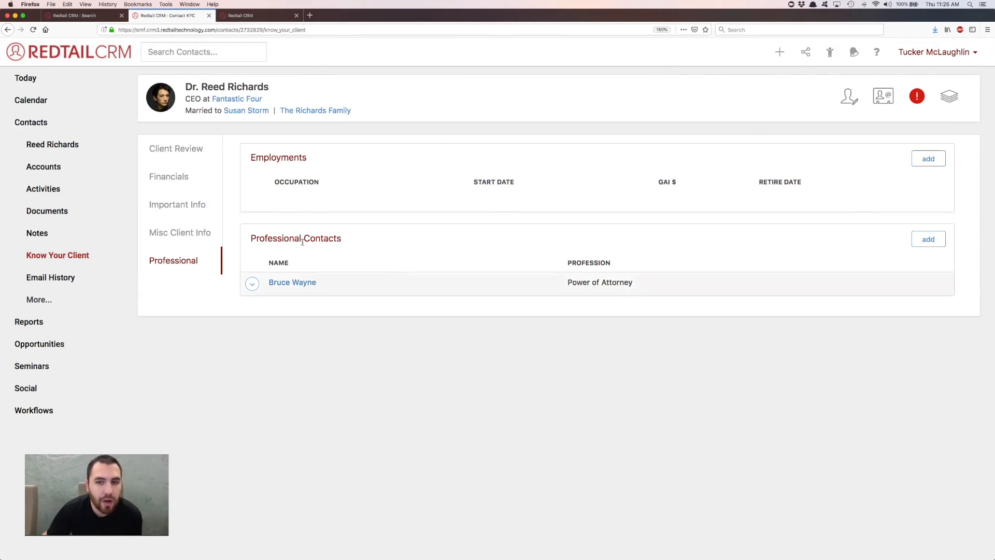
- Start an advanced contact search of type Professional Contacts on the Profession Type field
{"action": "left_click", "coordinate": [78, 123]}
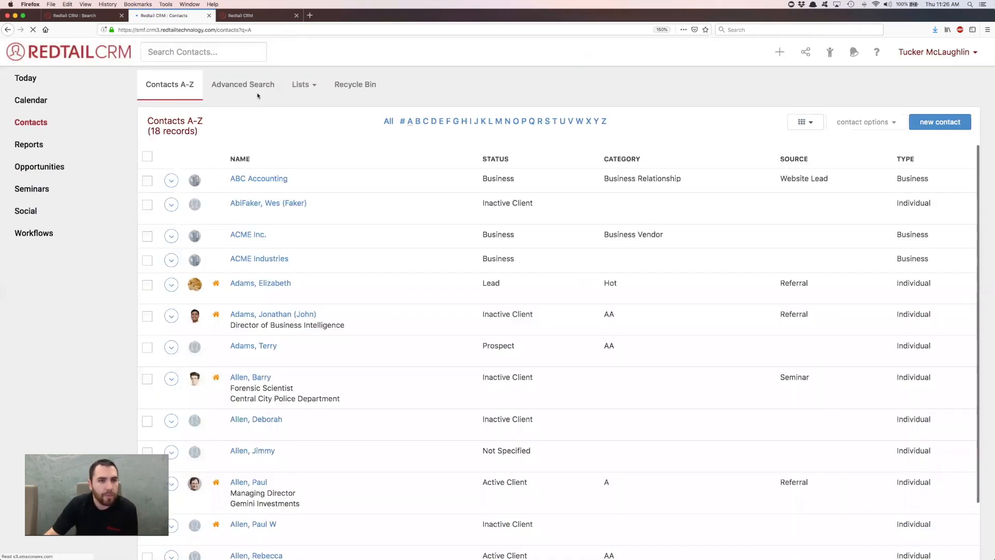
{"action": "left_click", "coordinate": [245, 85]}
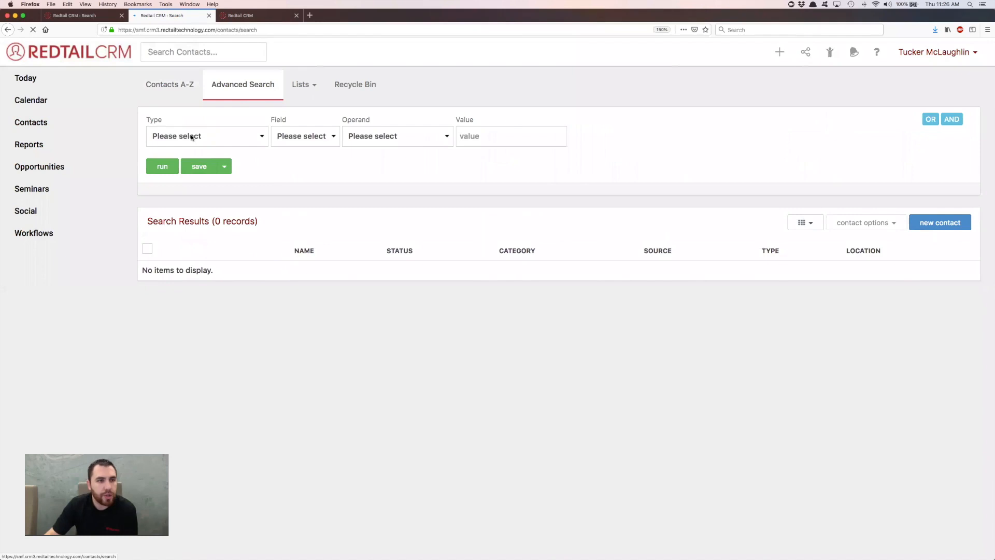
{"action": "left_click", "coordinate": [190, 135]}
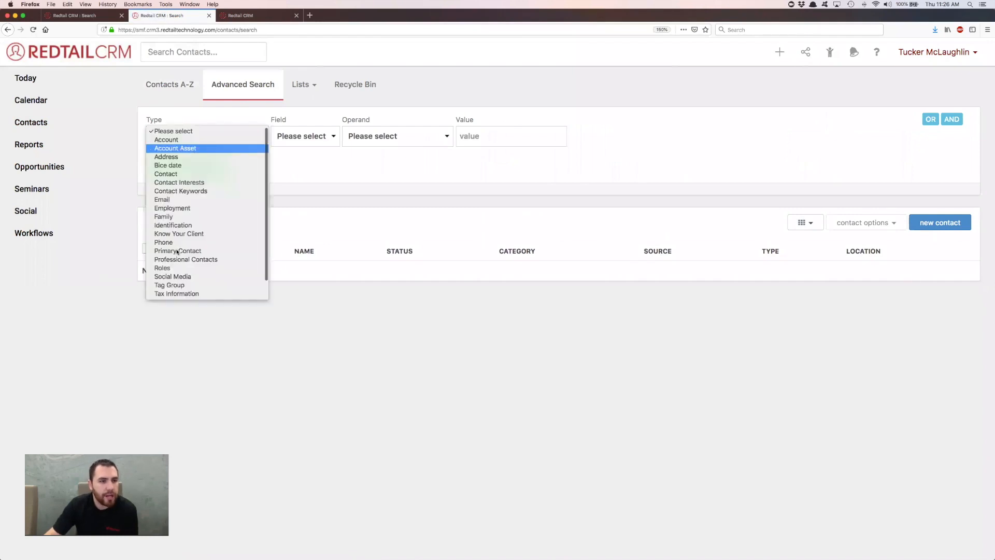
{"action": "left_click", "coordinate": [177, 259]}
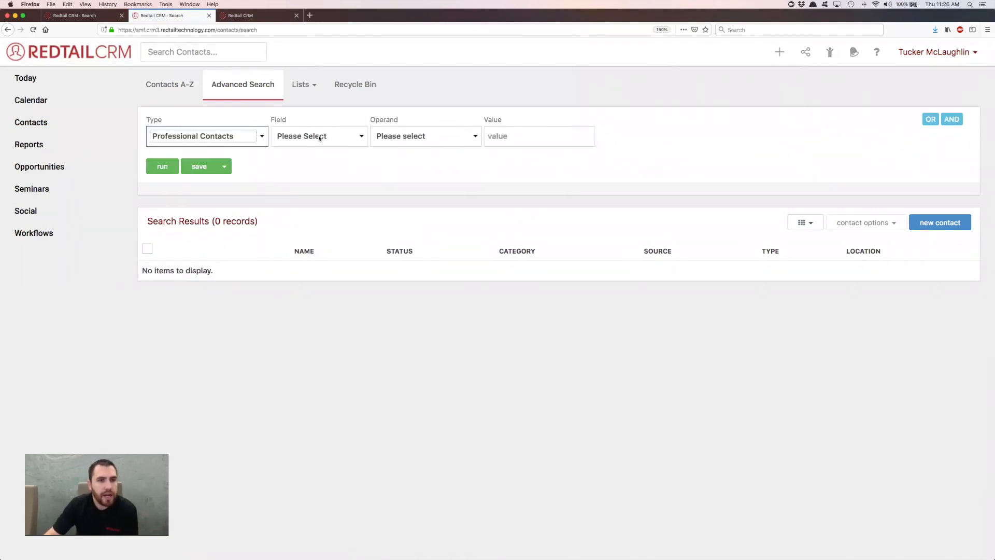
{"action": "left_click", "coordinate": [334, 136]}
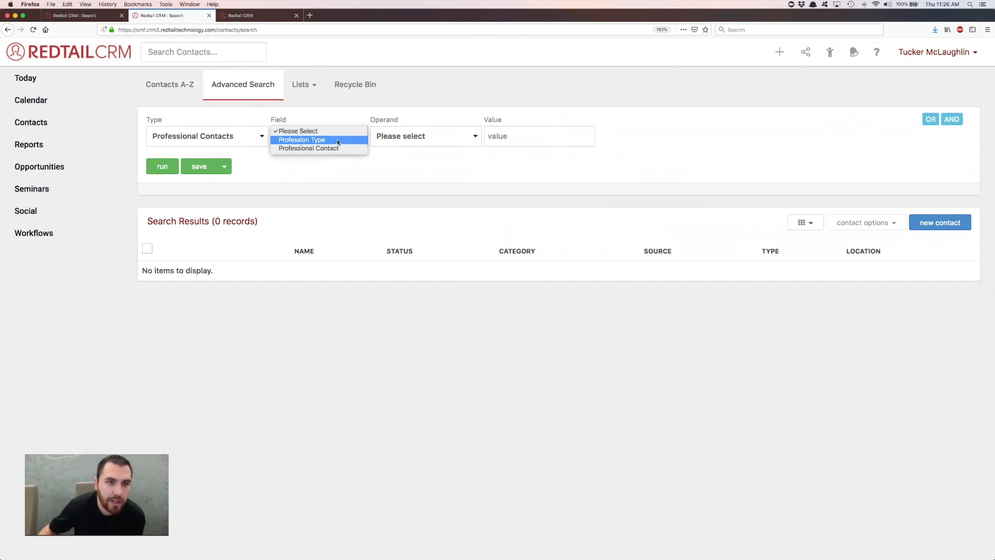
{"action": "left_click", "coordinate": [337, 139]}
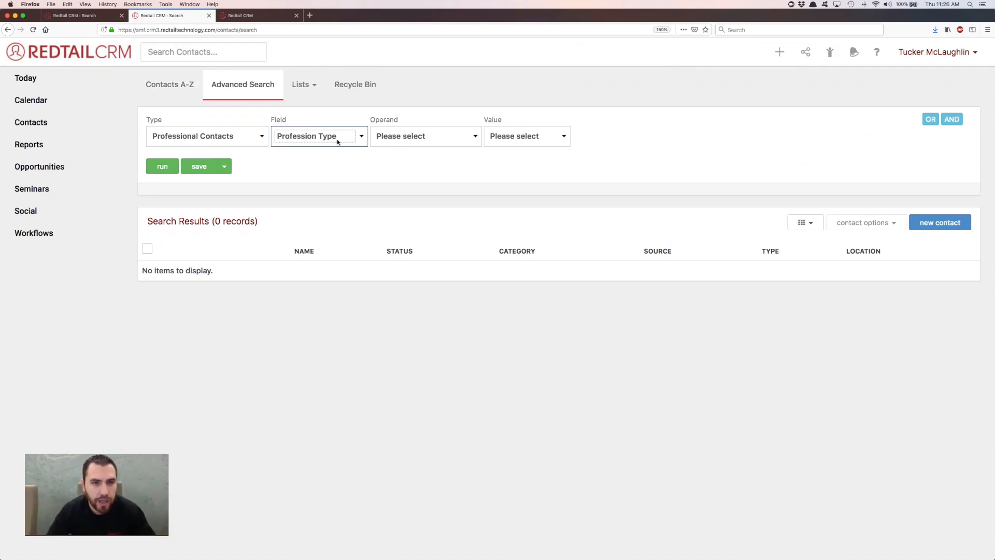
- Search for profession types Equal To Attorney, and look through the results and the other available profession values
{"action": "left_click", "coordinate": [406, 137]}
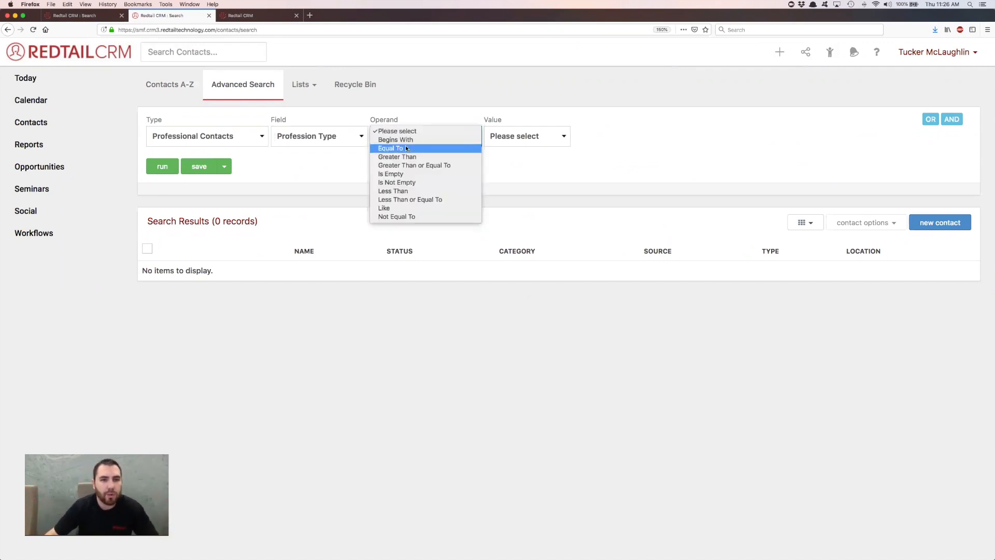
{"action": "left_click", "coordinate": [405, 148]}
{"action": "left_click", "coordinate": [526, 136]}
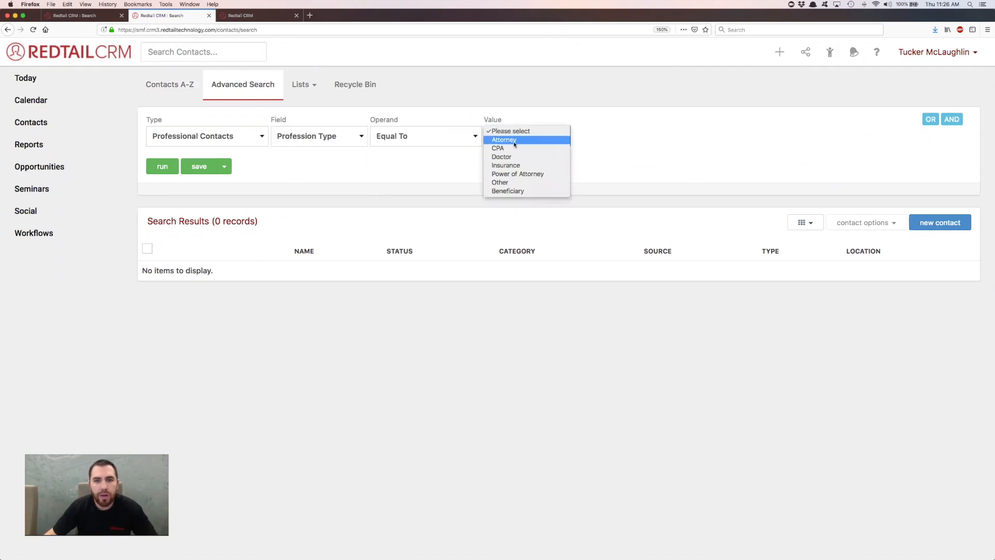
{"action": "left_click", "coordinate": [514, 142]}
{"action": "left_click", "coordinate": [162, 166]}
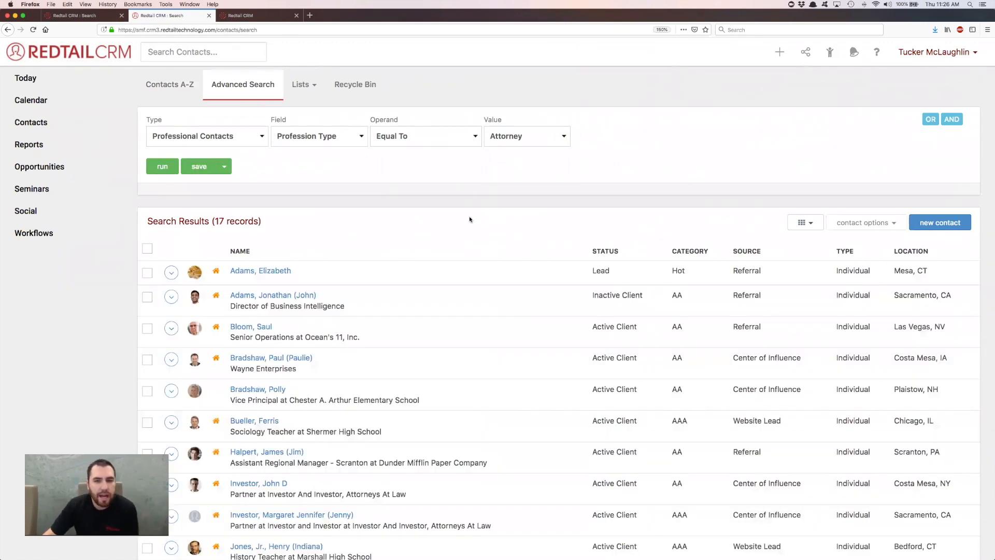
{"action": "scroll", "coordinate": [470, 219], "scroll_direction": "down", "scroll_amount": 5}
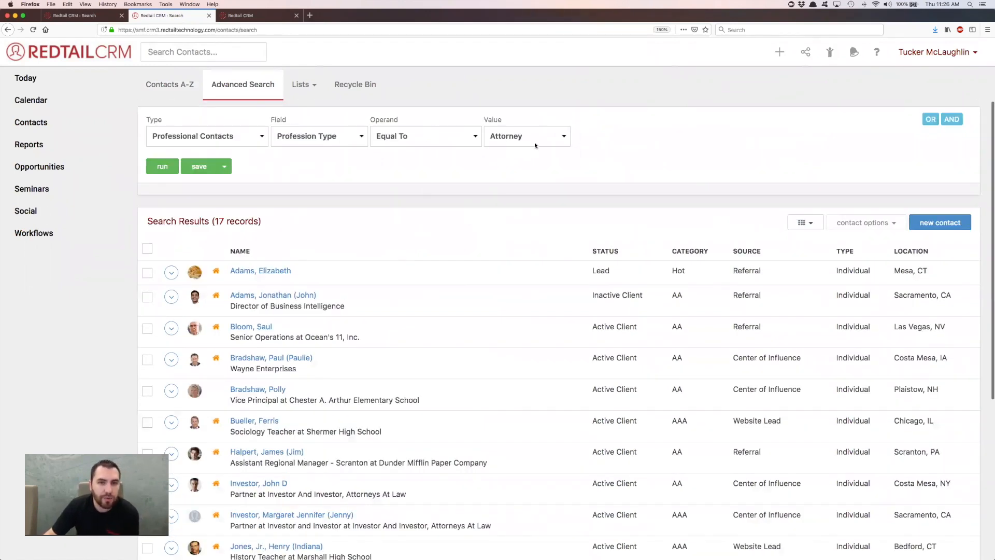
{"action": "left_click", "coordinate": [514, 134]}
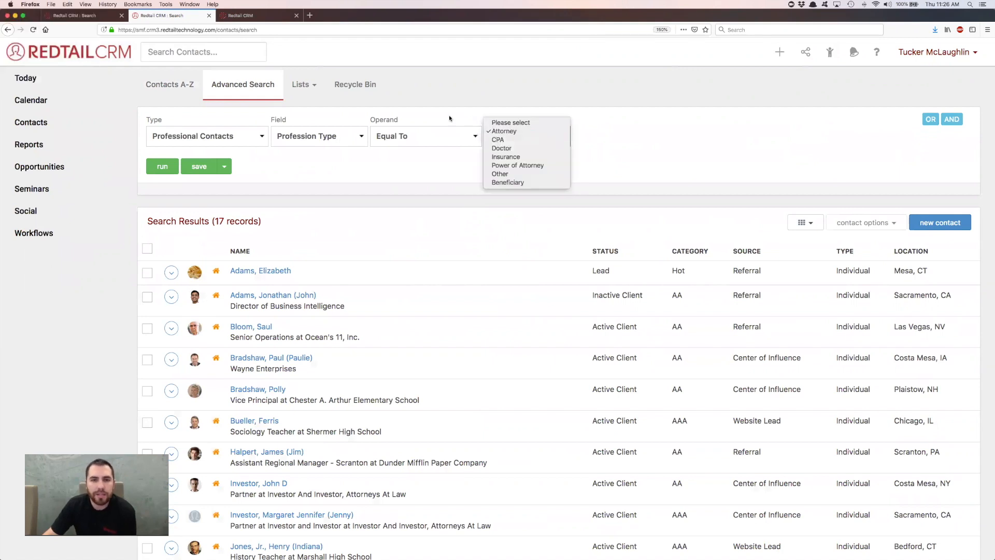
{"action": "left_click", "coordinate": [414, 122]}
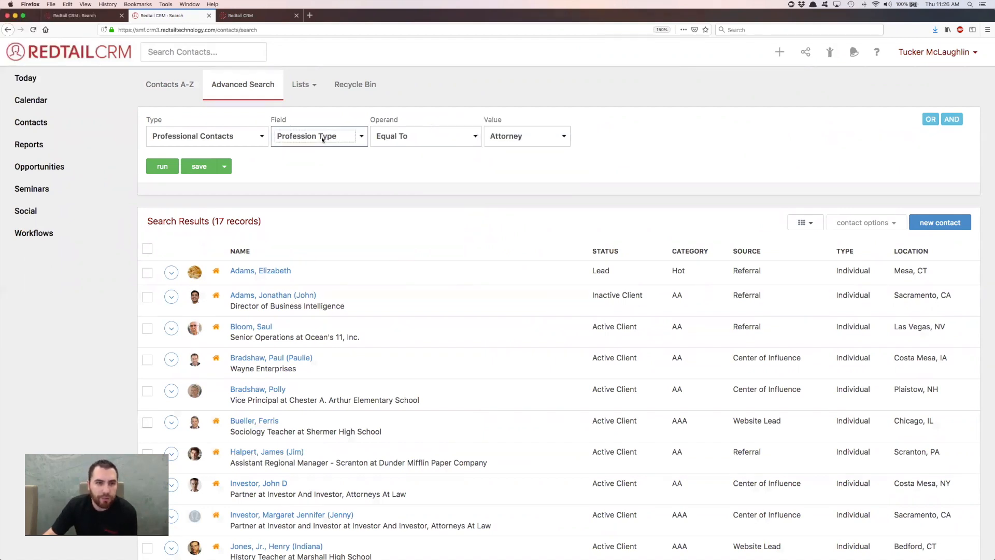
- Change the search field to Professional Contact and the operand to Greater Than
{"action": "left_click", "coordinate": [325, 136]}
{"action": "left_click", "coordinate": [332, 139]}
{"action": "left_click", "coordinate": [445, 136]}
{"action": "left_click", "coordinate": [405, 154]}
- Choose the existing contact with the quoted nickname as the search value, run the search and review the results
{"action": "left_click", "coordinate": [533, 142]}
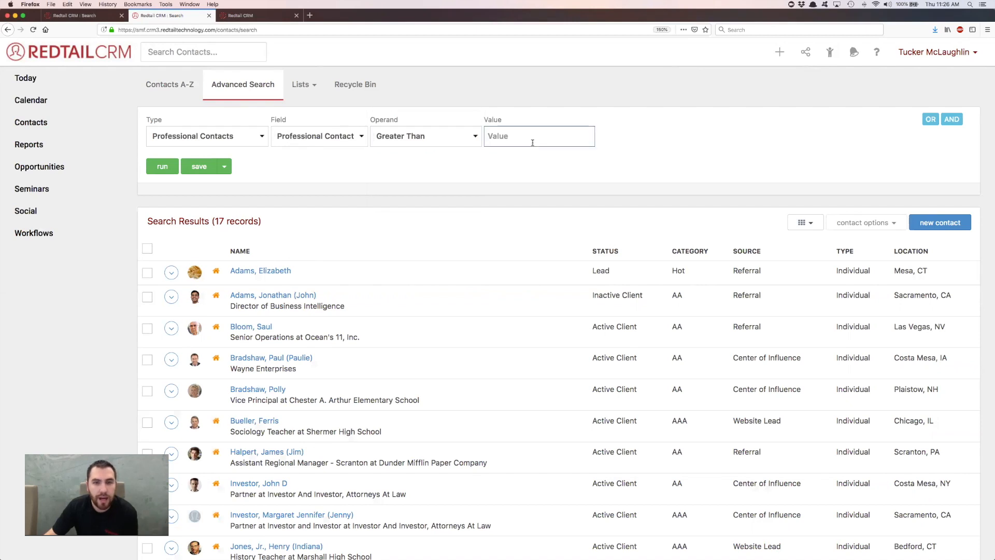
{"action": "type", "text": "Bruce"}
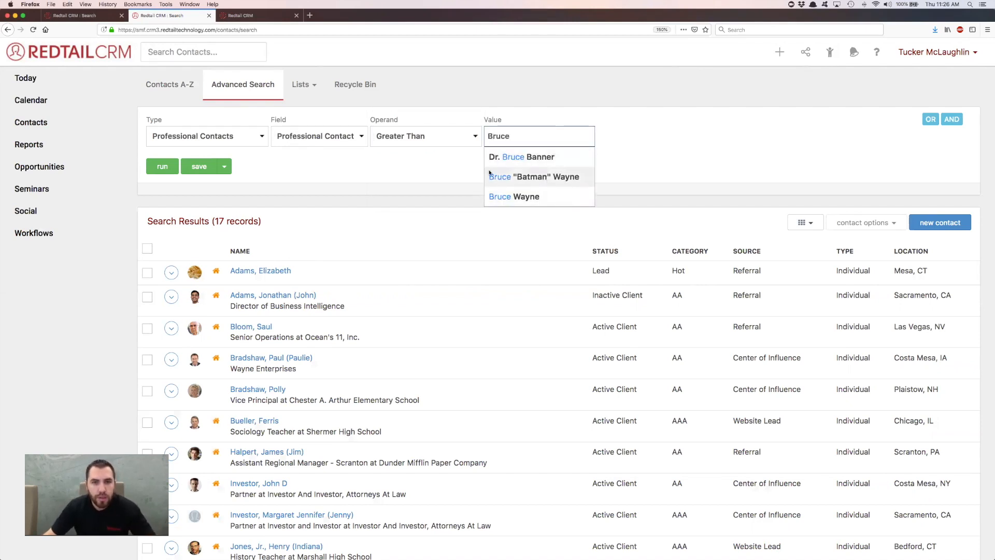
{"action": "left_click", "coordinate": [519, 173]}
{"action": "left_click", "coordinate": [162, 167]}
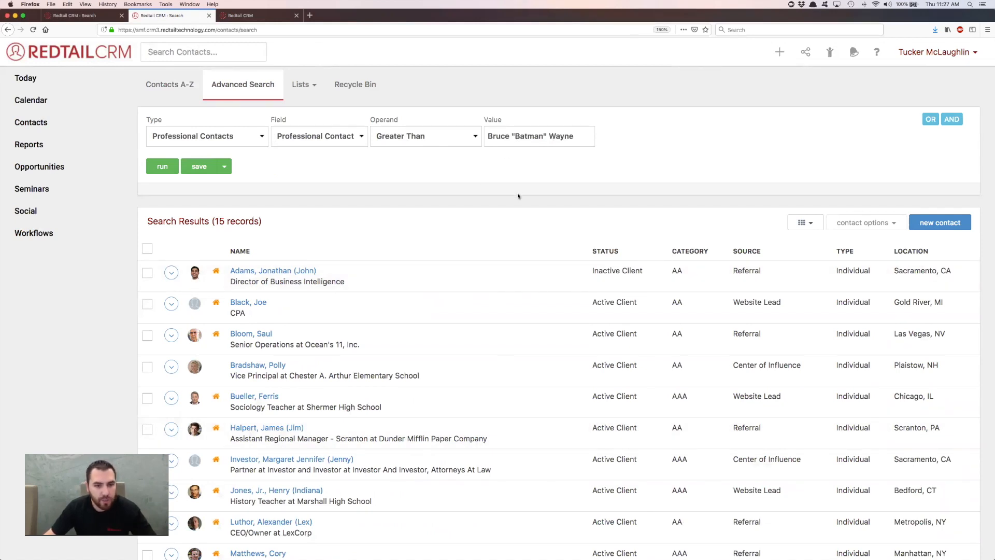
{"action": "scroll", "coordinate": [518, 195], "scroll_direction": "down", "scroll_amount": 5}
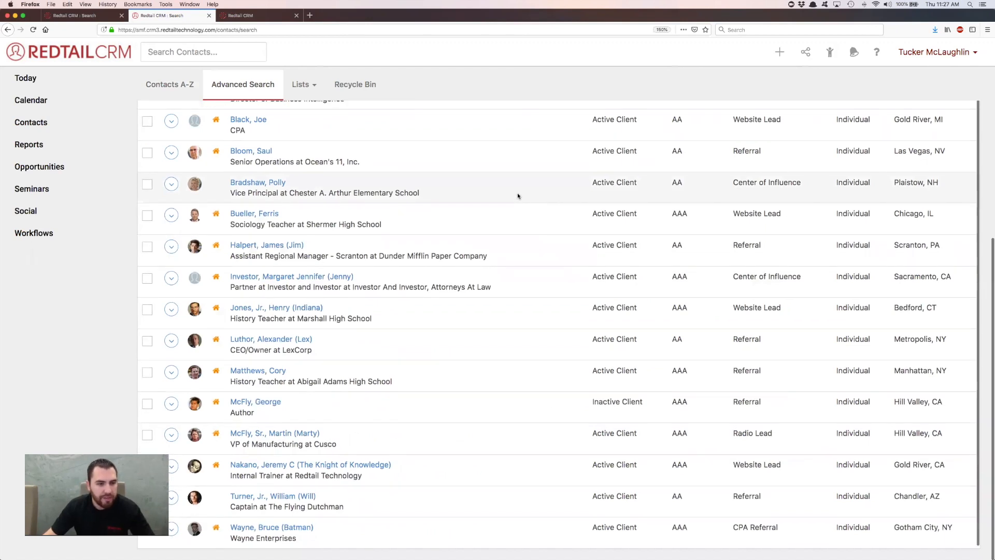
{"action": "scroll", "coordinate": [517, 196], "scroll_direction": "up", "scroll_amount": 5}
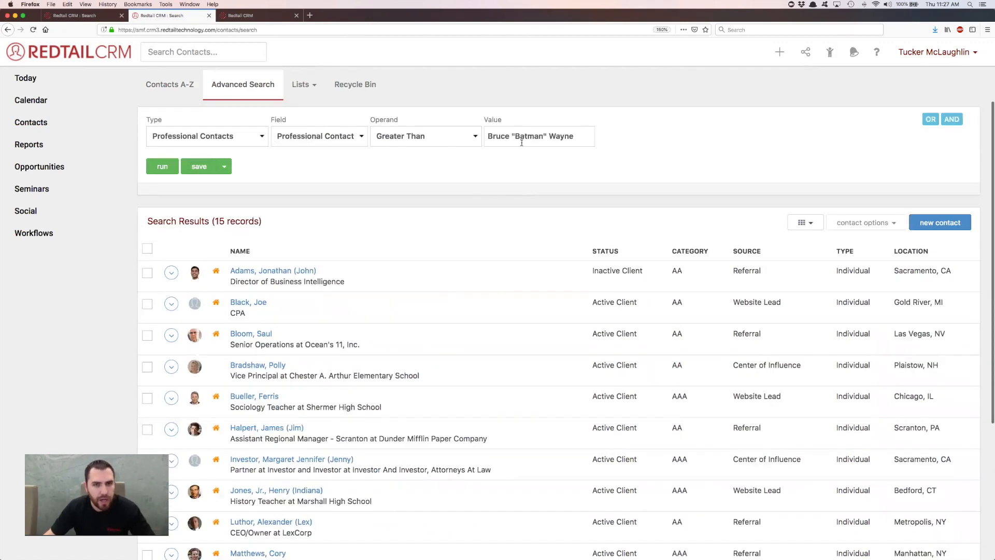